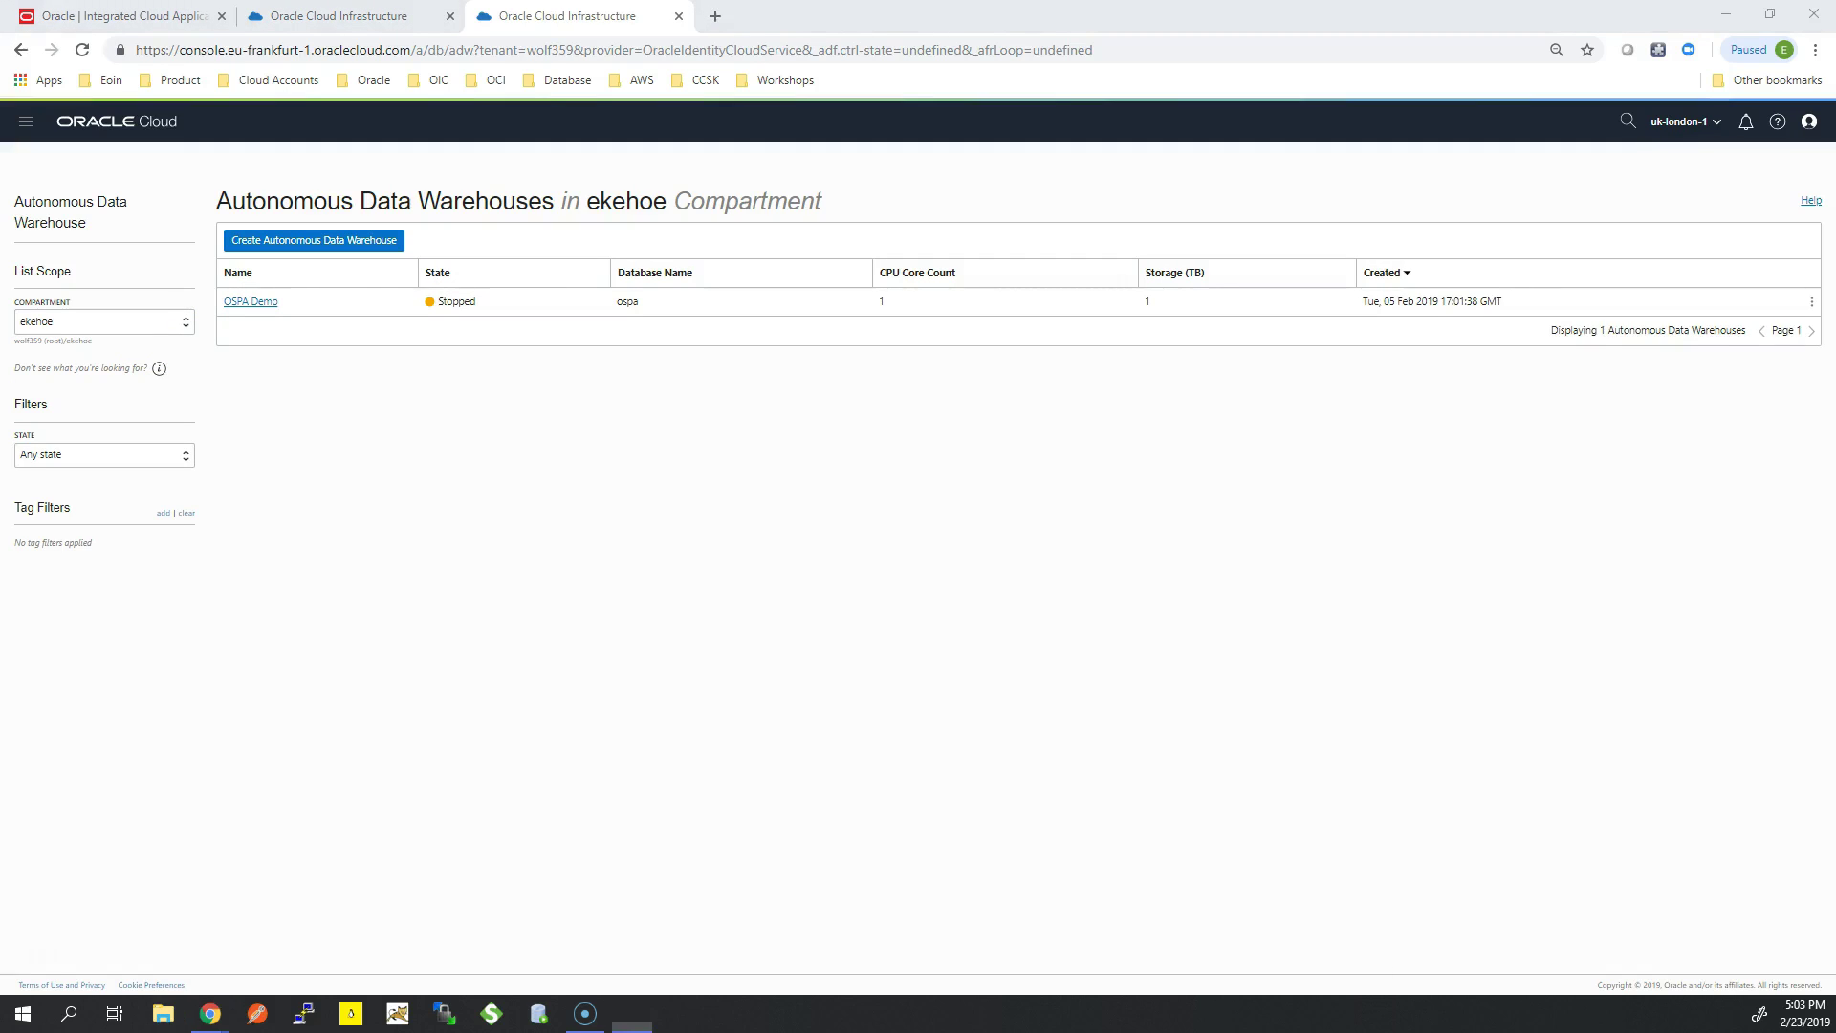
Step: Check the cloud console's announcements page
left_click(1349, 496)
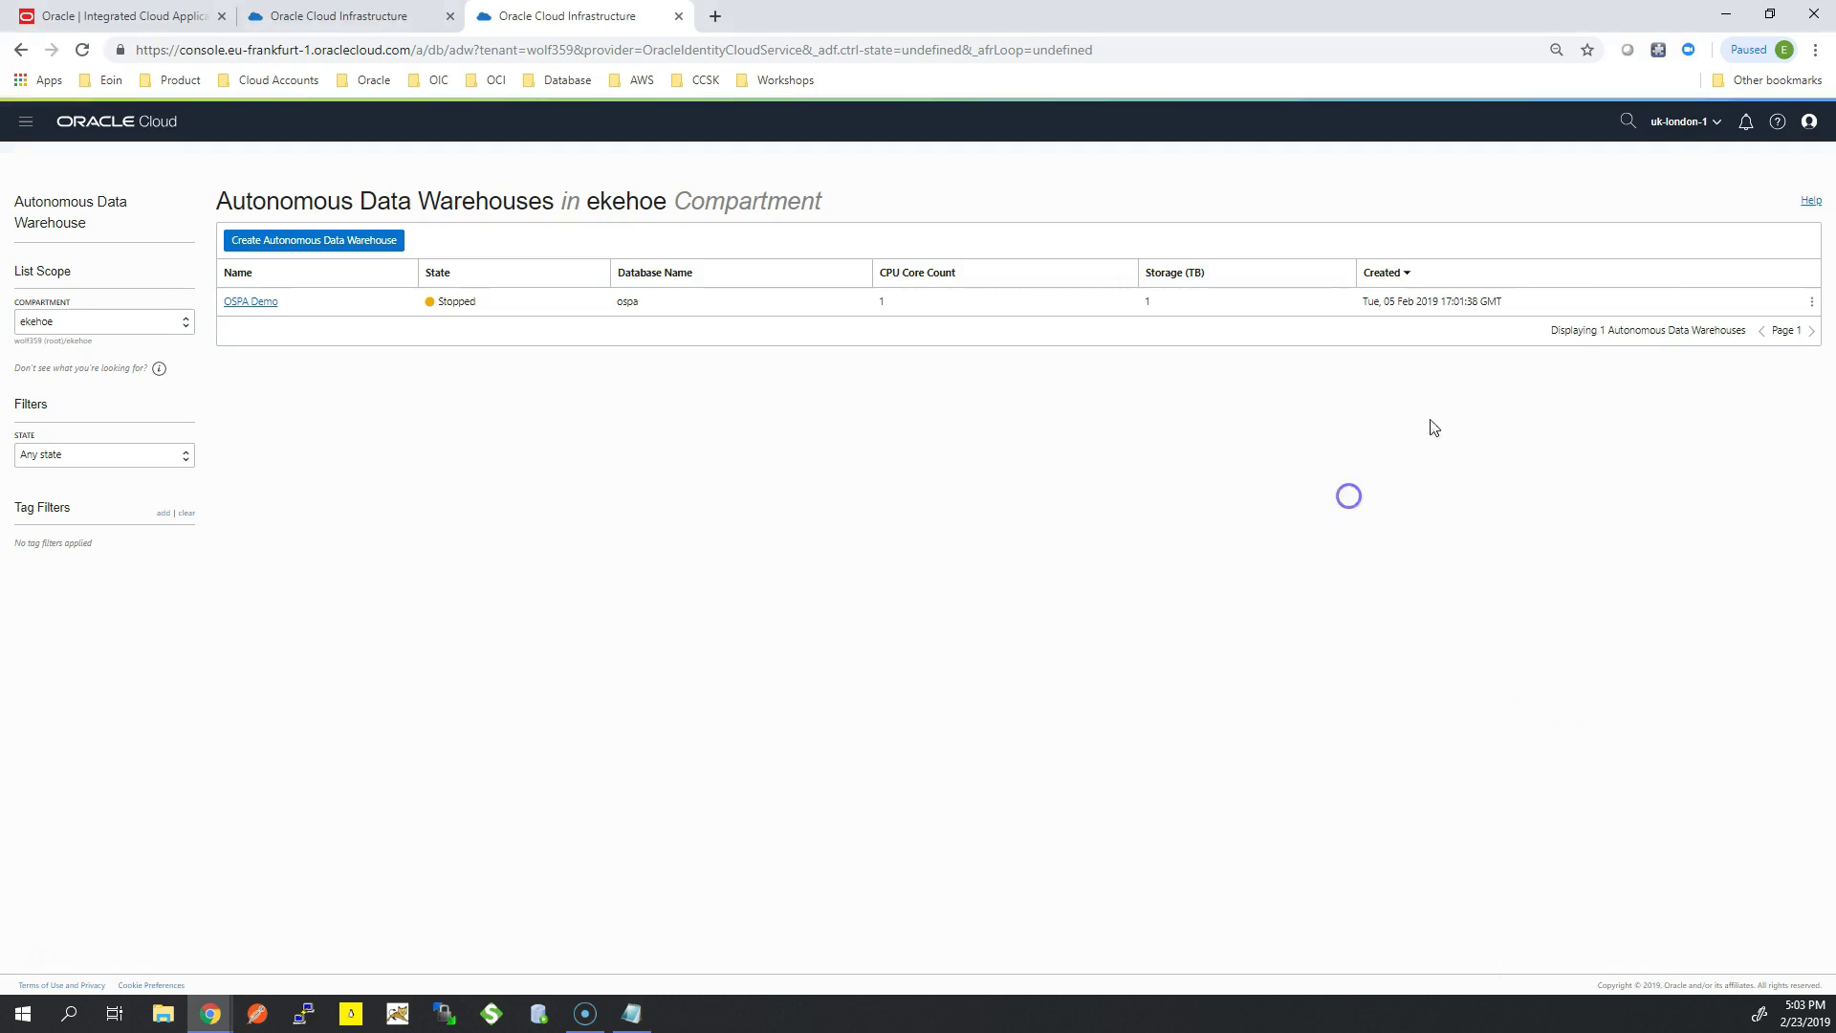
left_click(1702, 122)
left_click(1746, 122)
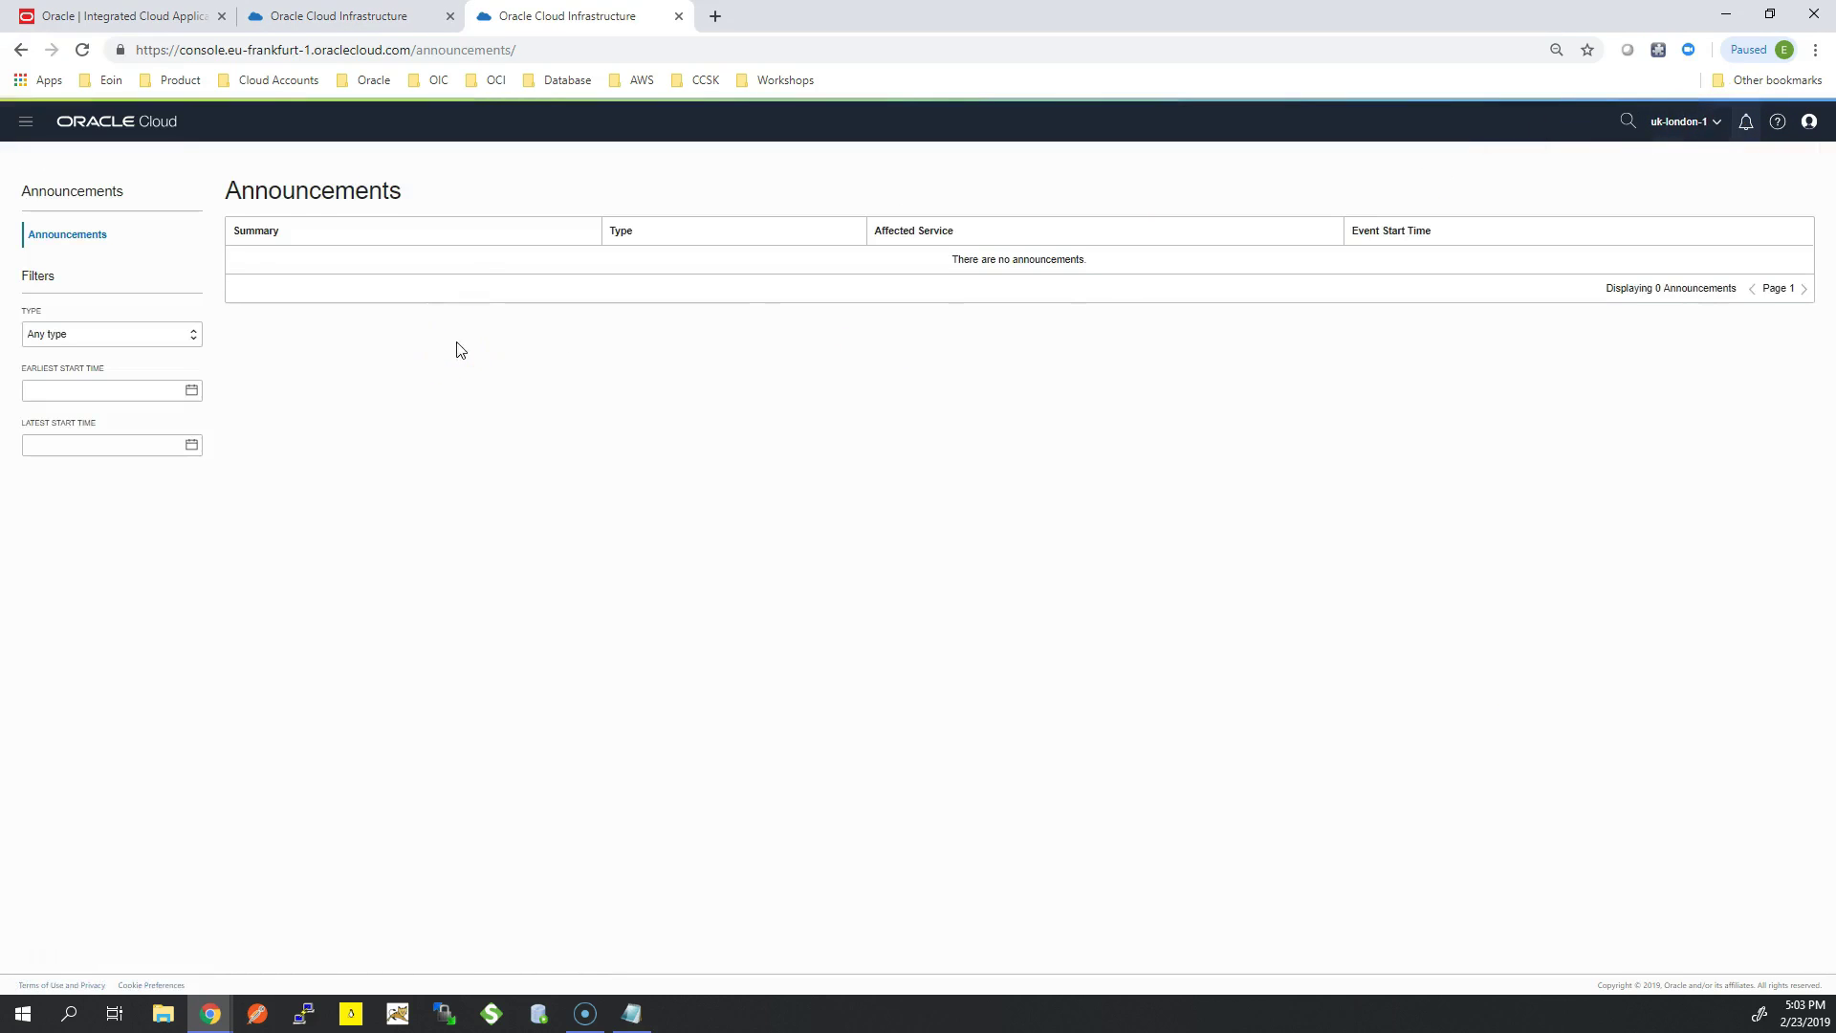
Step: Start creating an Autonomous Data Warehouse with display name DB Demo and database name DB101
left_click(28, 123)
left_click(75, 387)
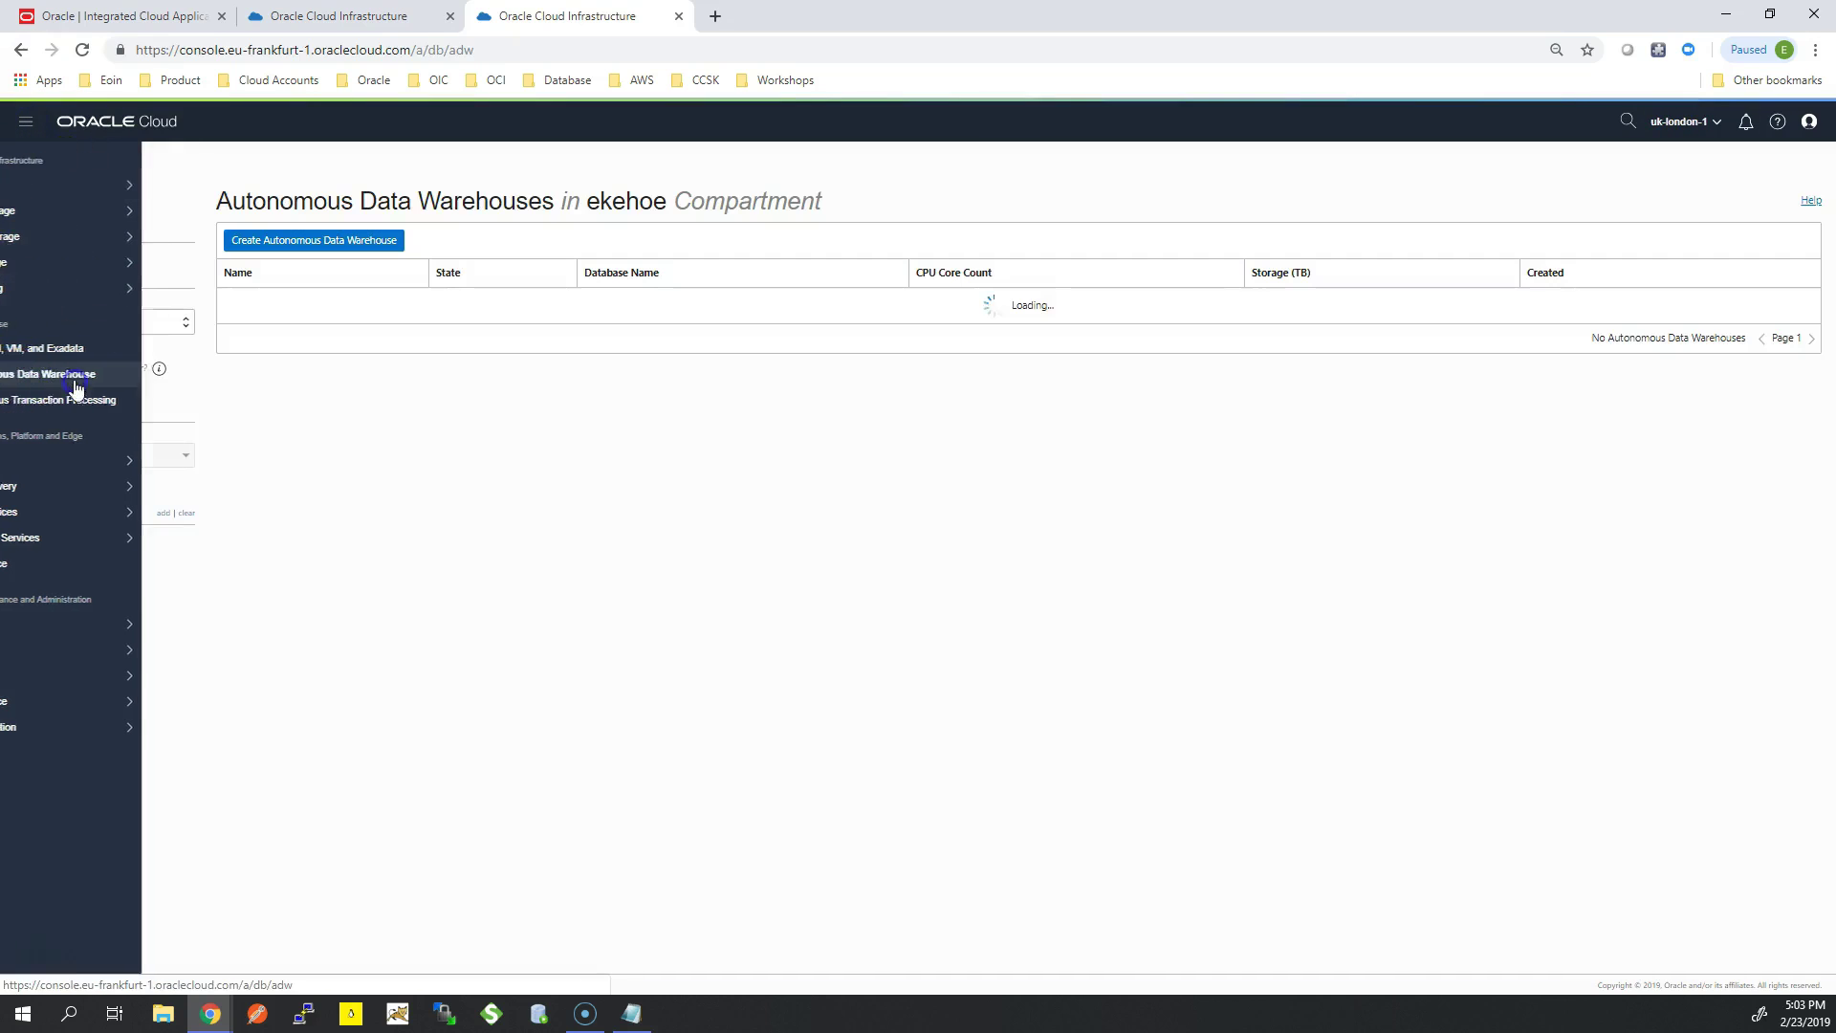
left_click(340, 240)
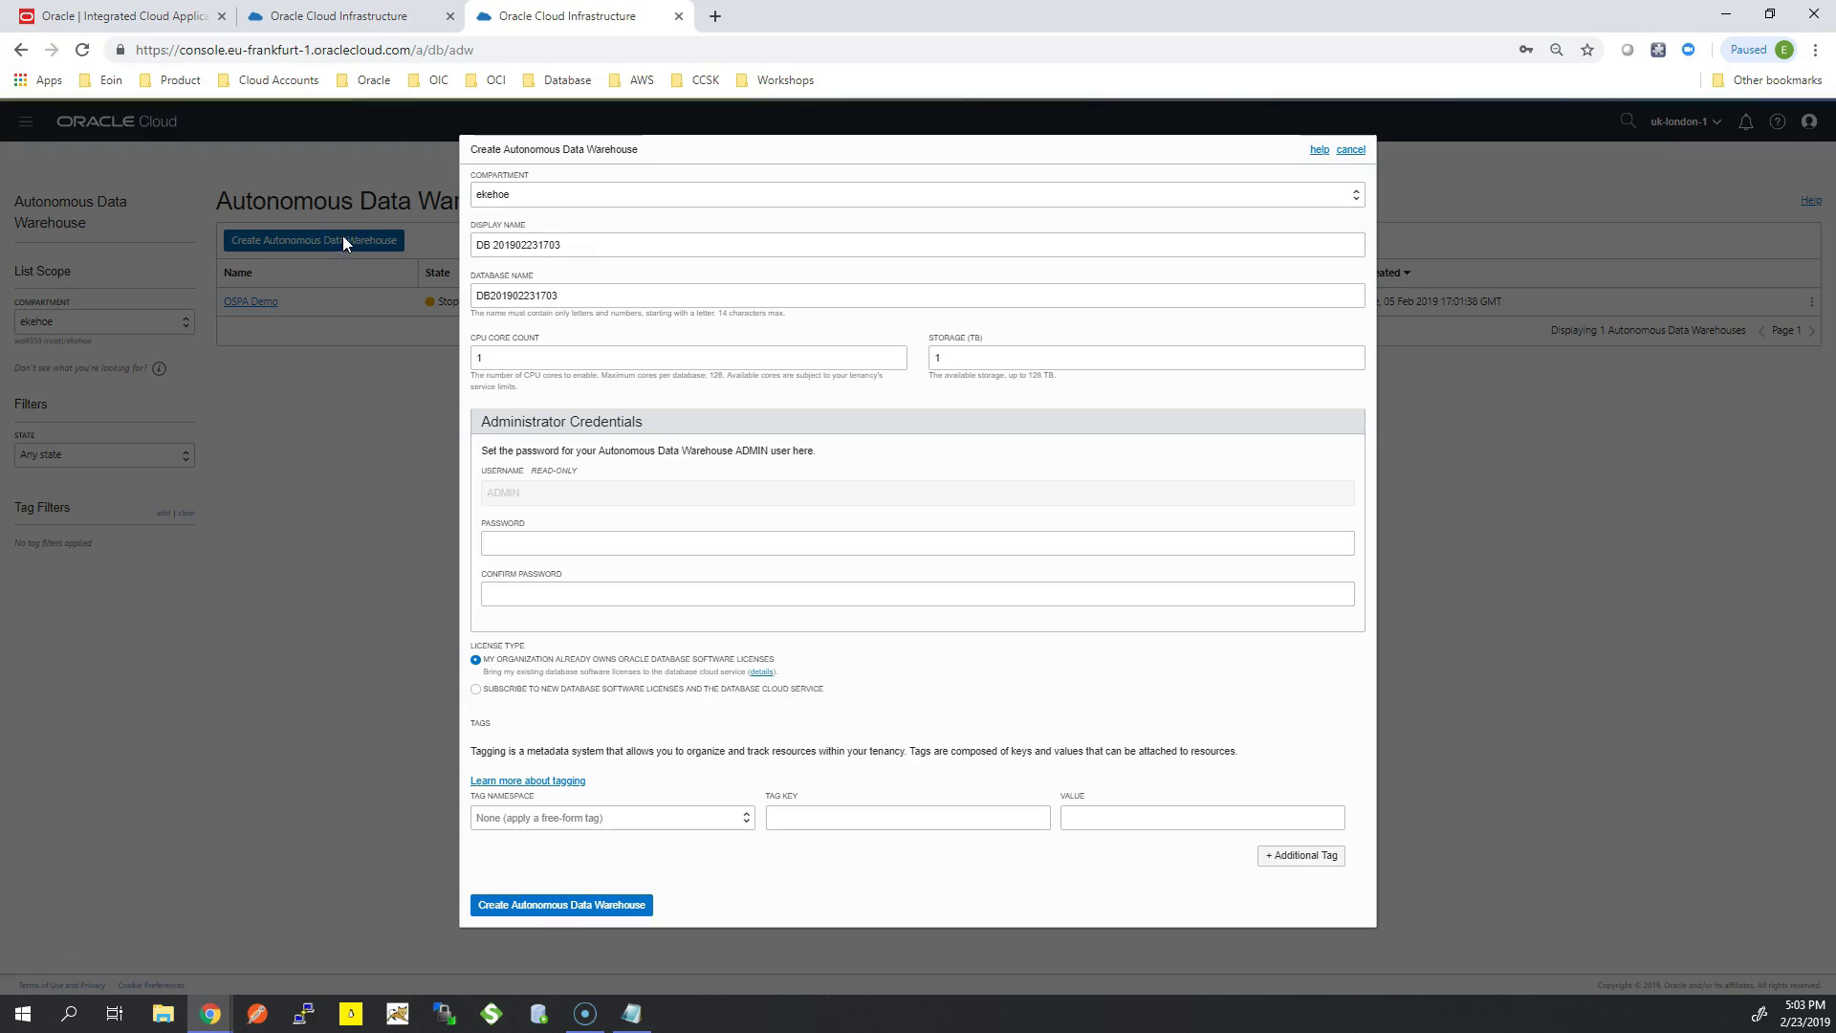
left_click(558, 245)
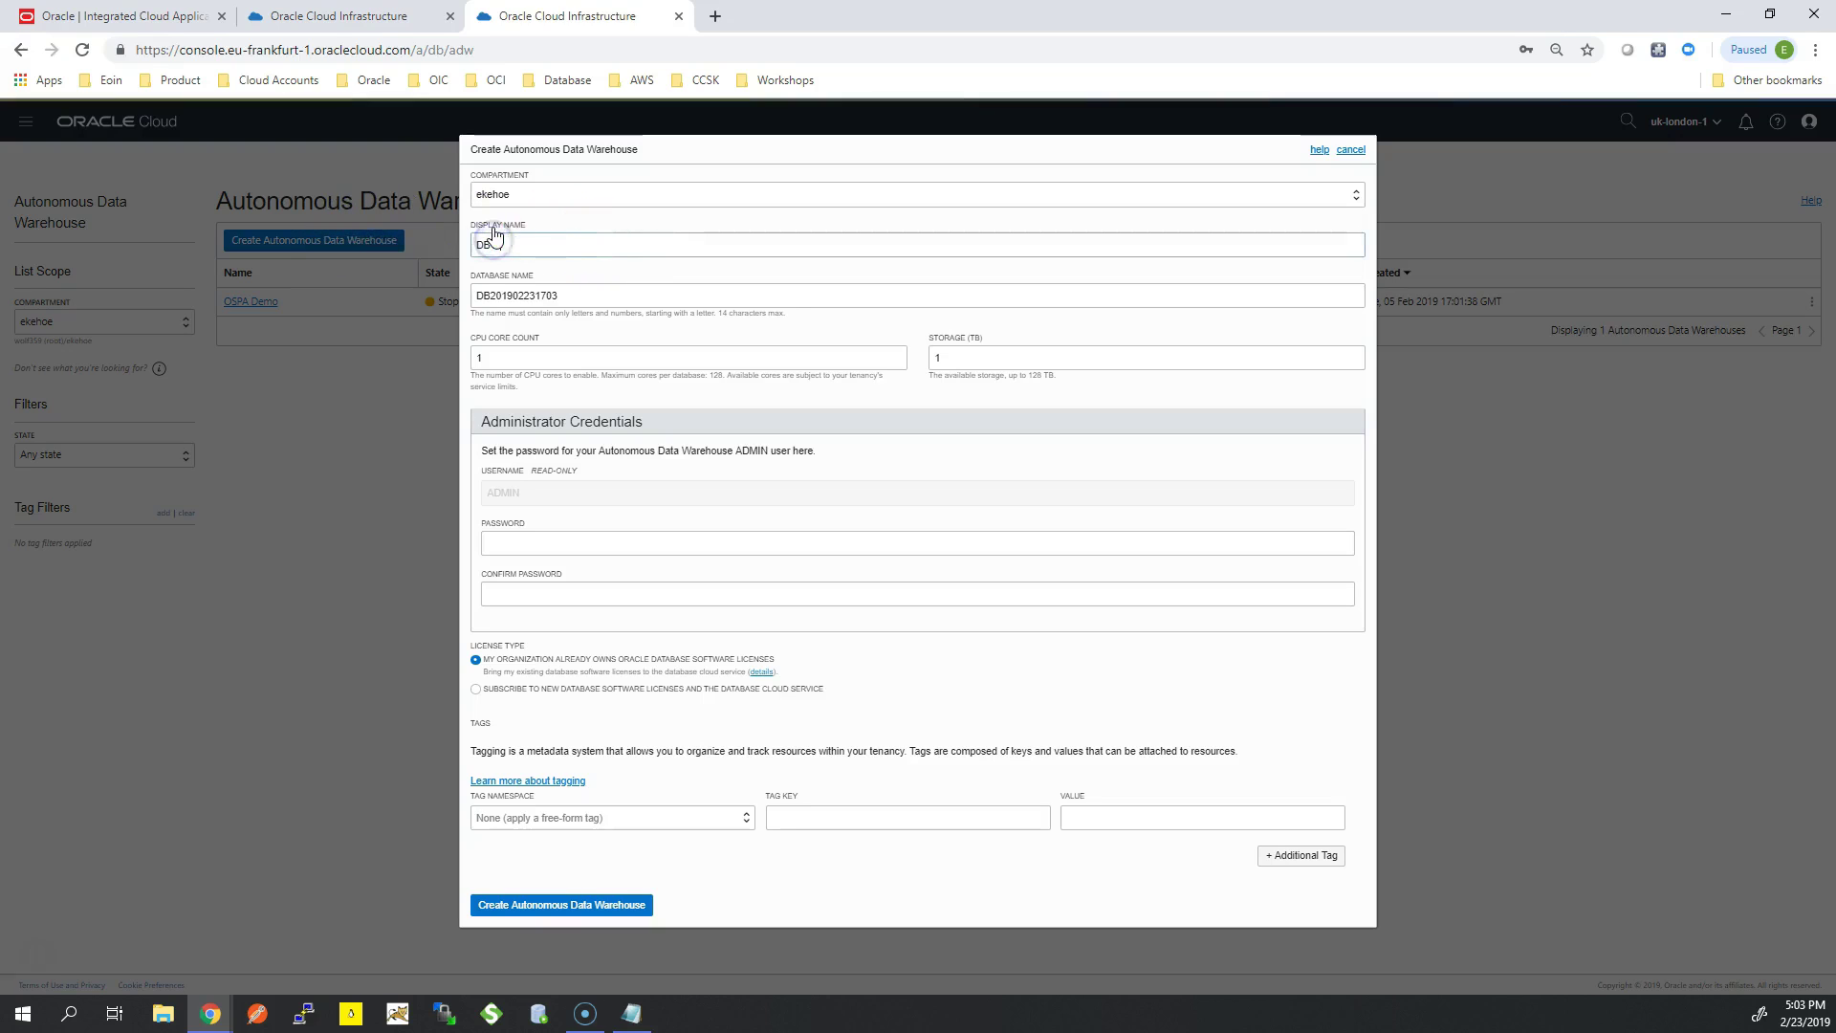
left_click_drag(570, 295, 537, 294)
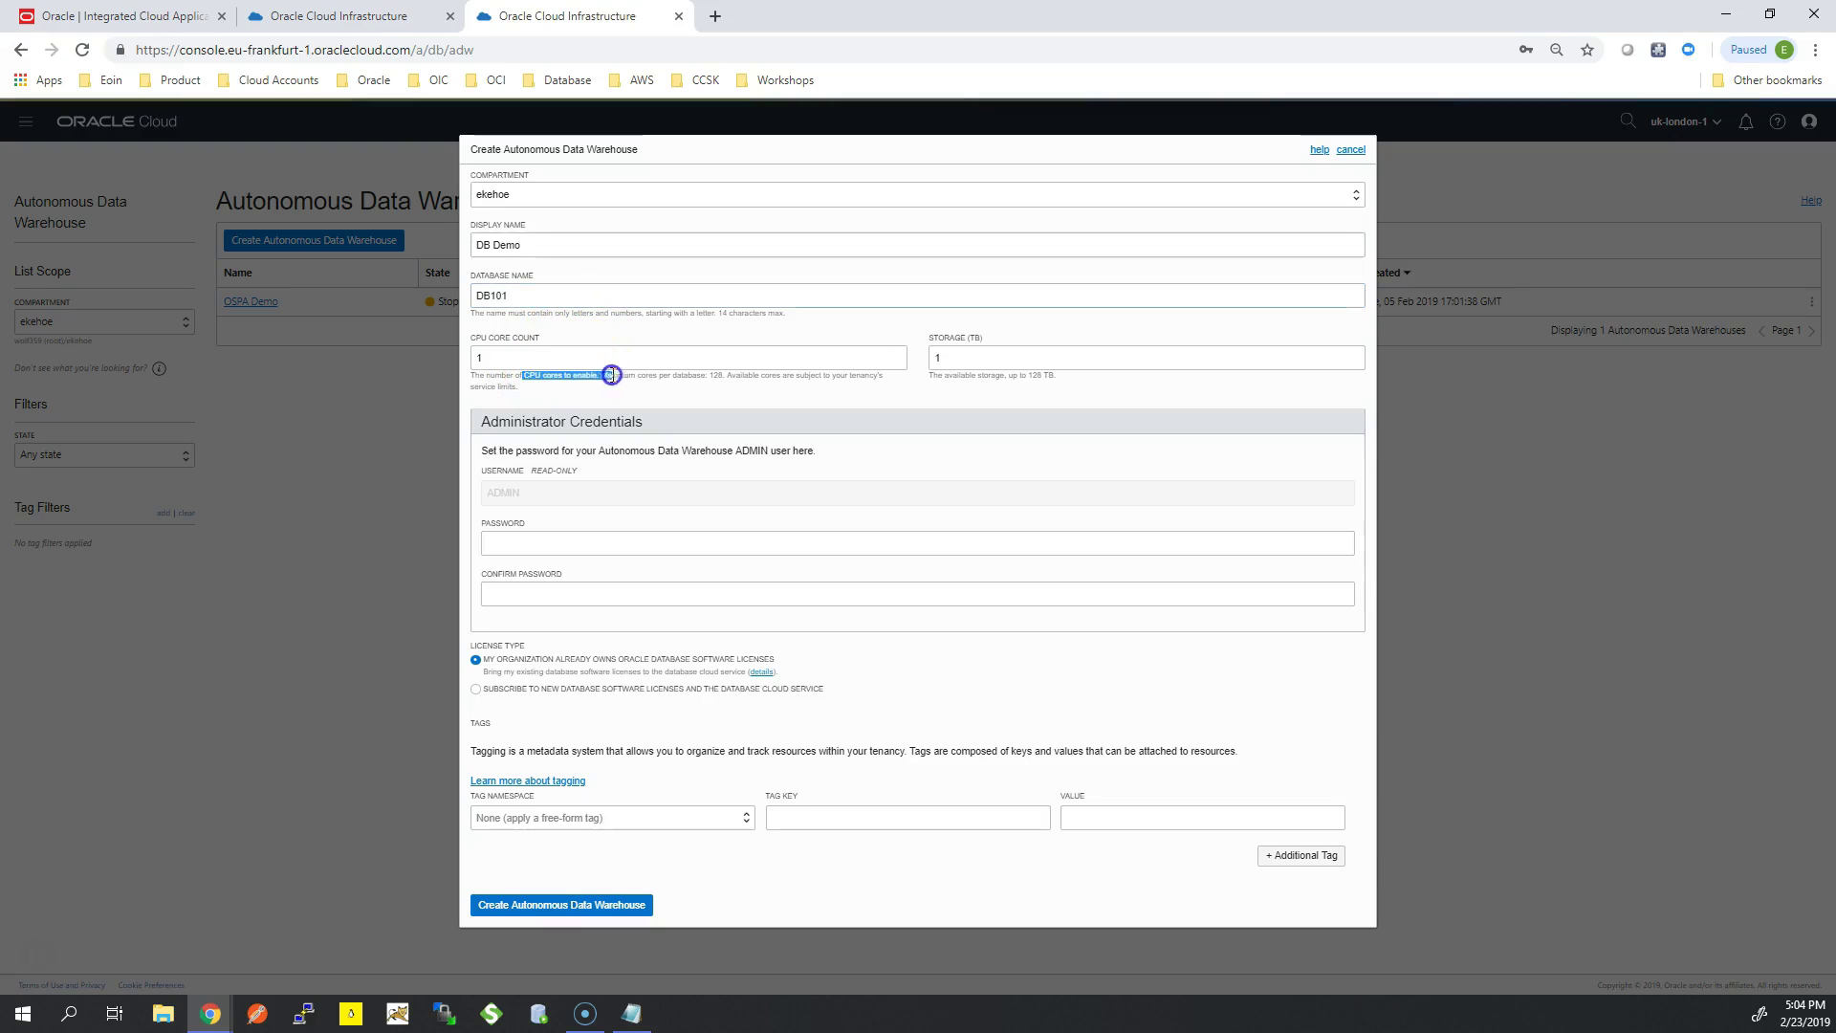
left_click(722, 379)
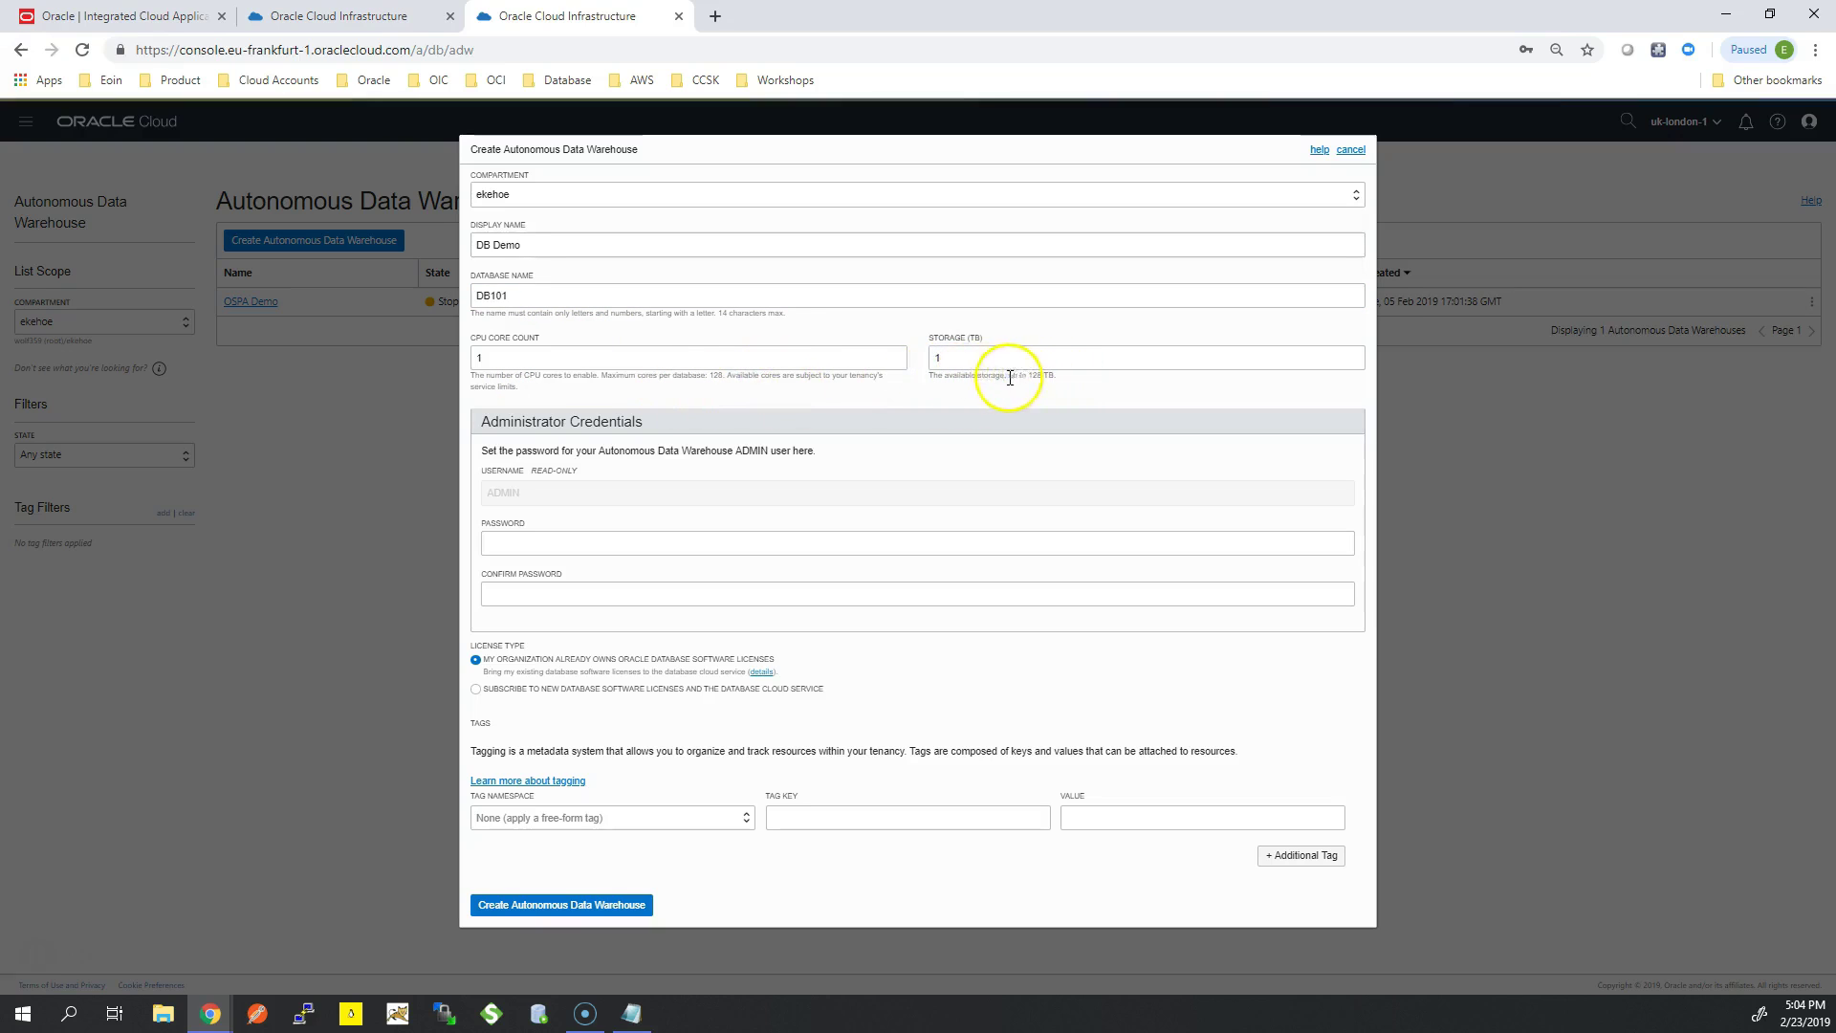
Step: Enter and confirm the ADMIN user's password for the new data warehouse
left_click(634, 542)
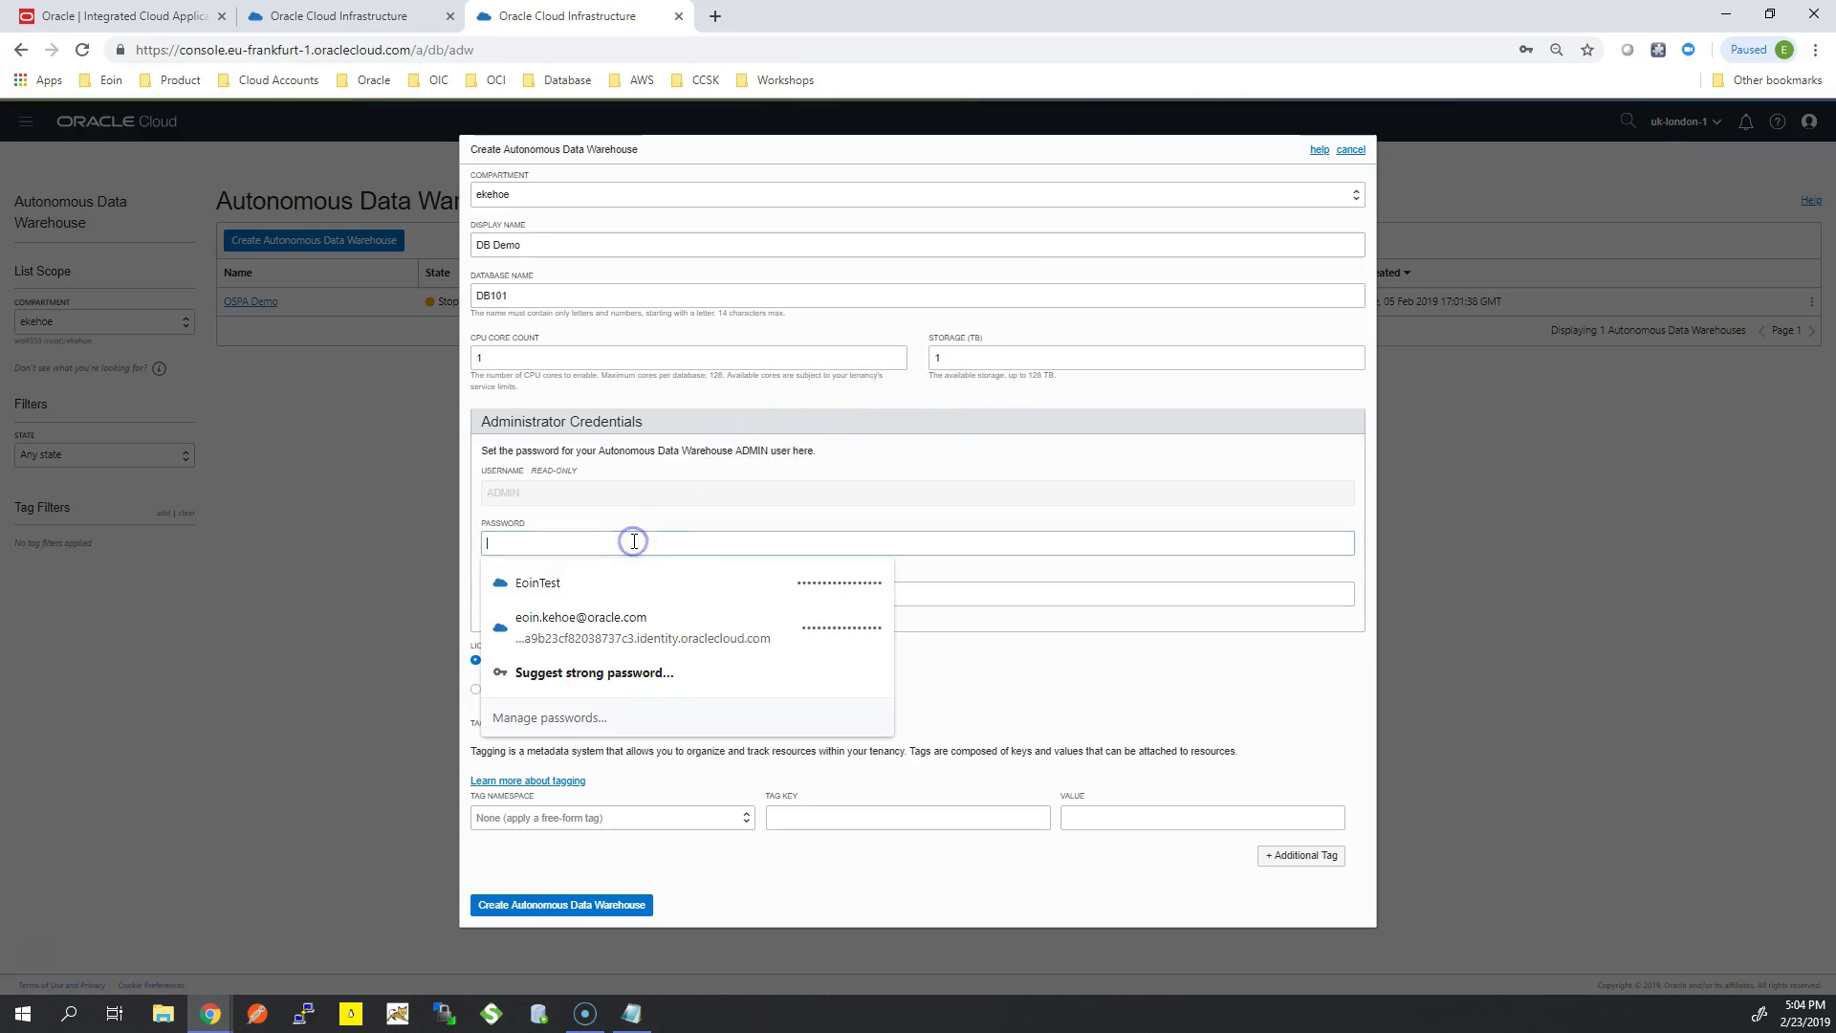
left_click(678, 506)
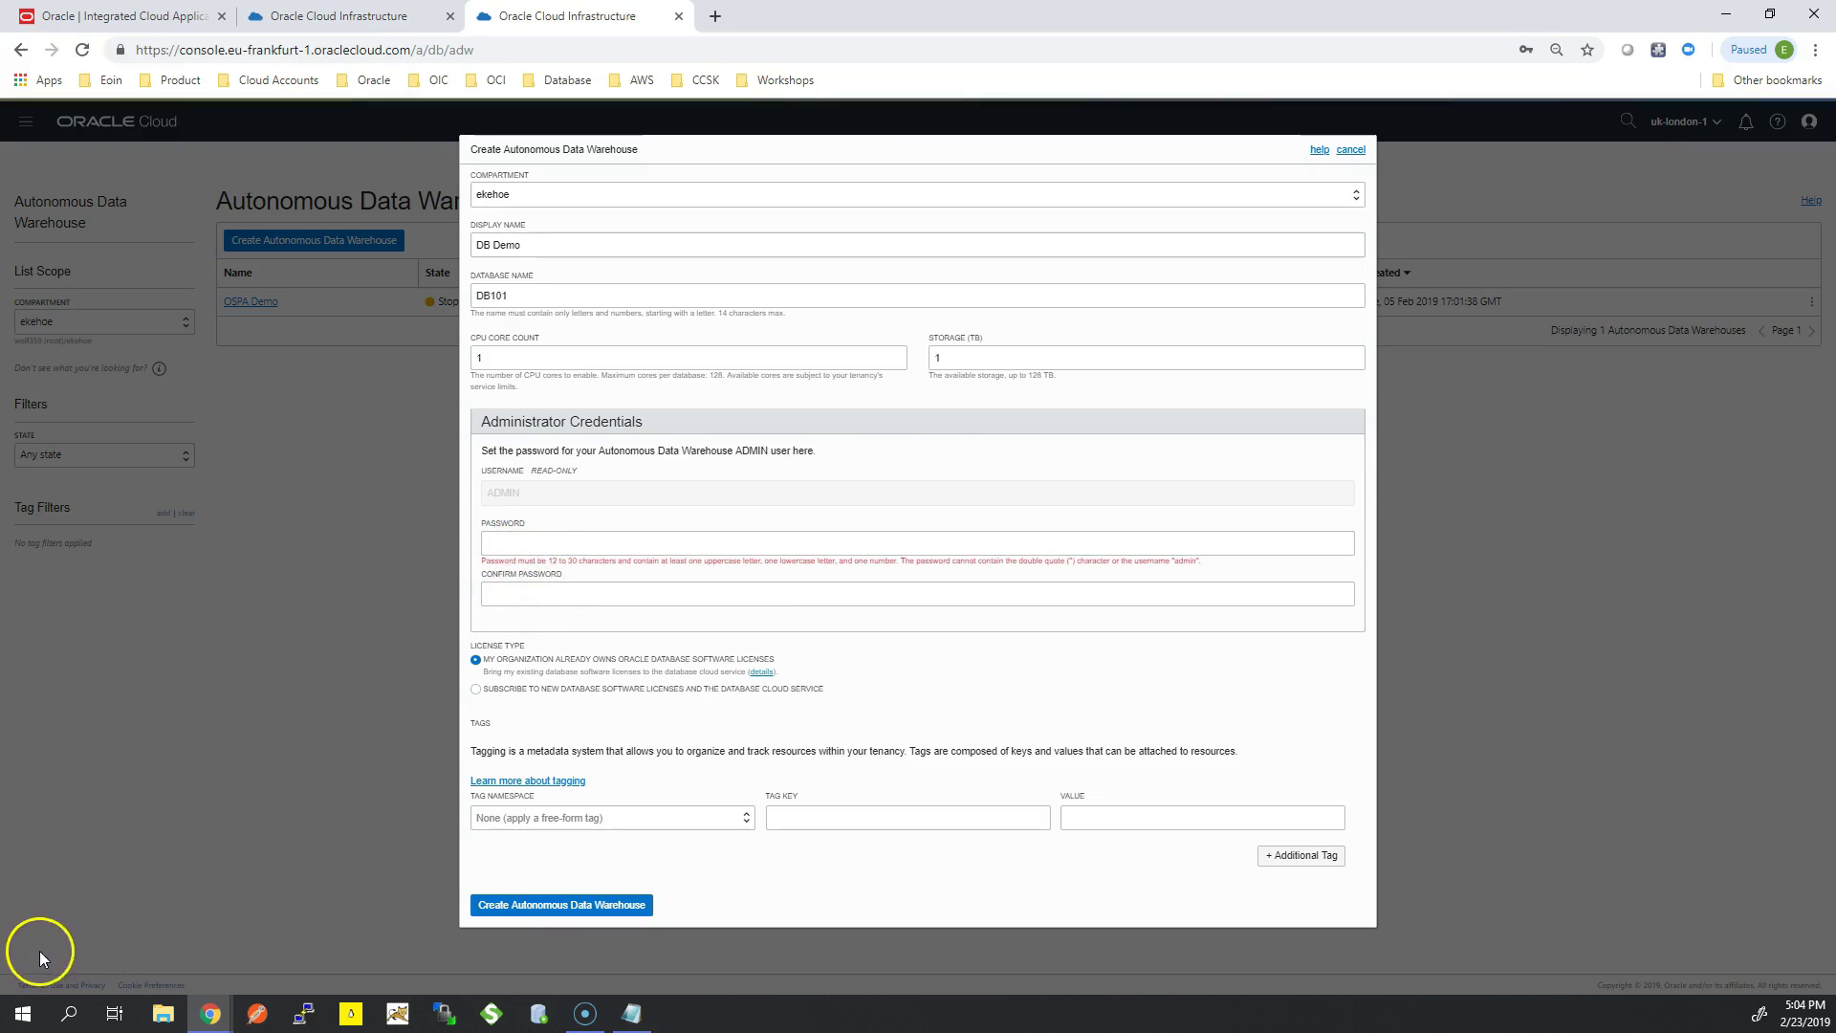
left_click(564, 543)
key("ctrl+v")
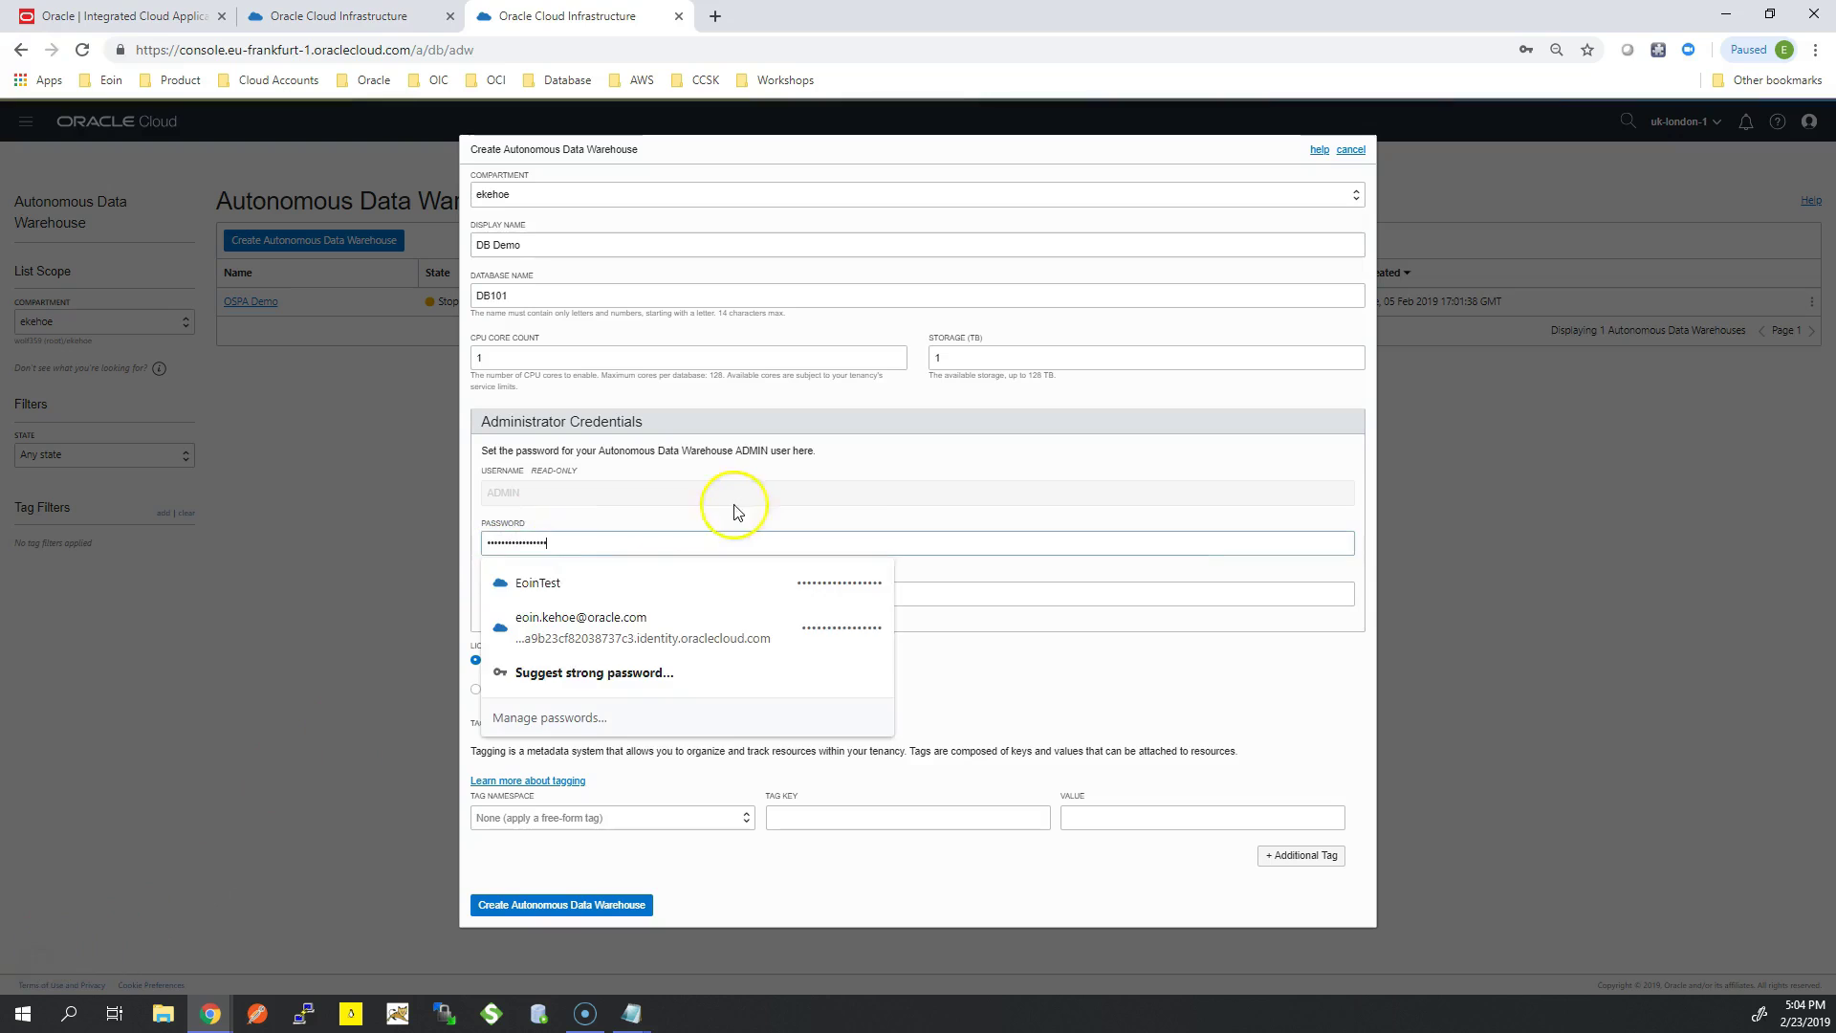
left_click(626, 591)
key("ctrl+v")
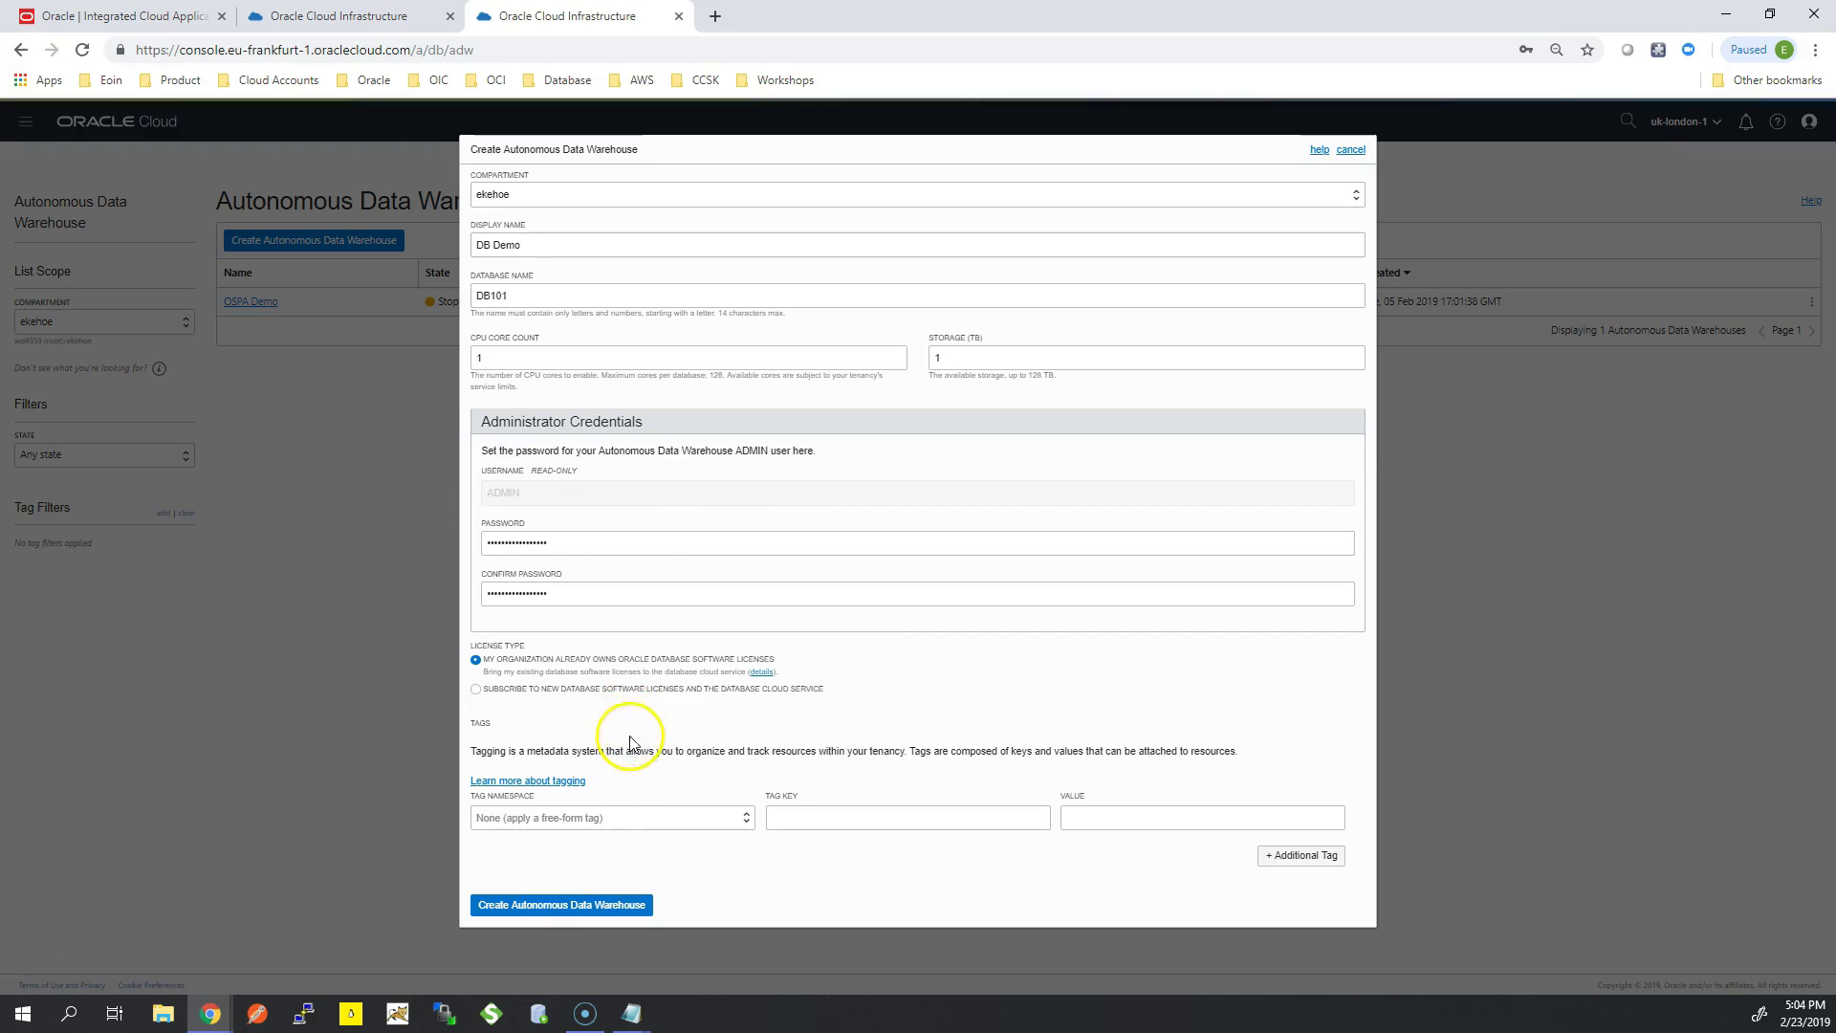
Step: Open the details on bringing existing database licenses to the cloud service and look through the page
left_click(759, 672)
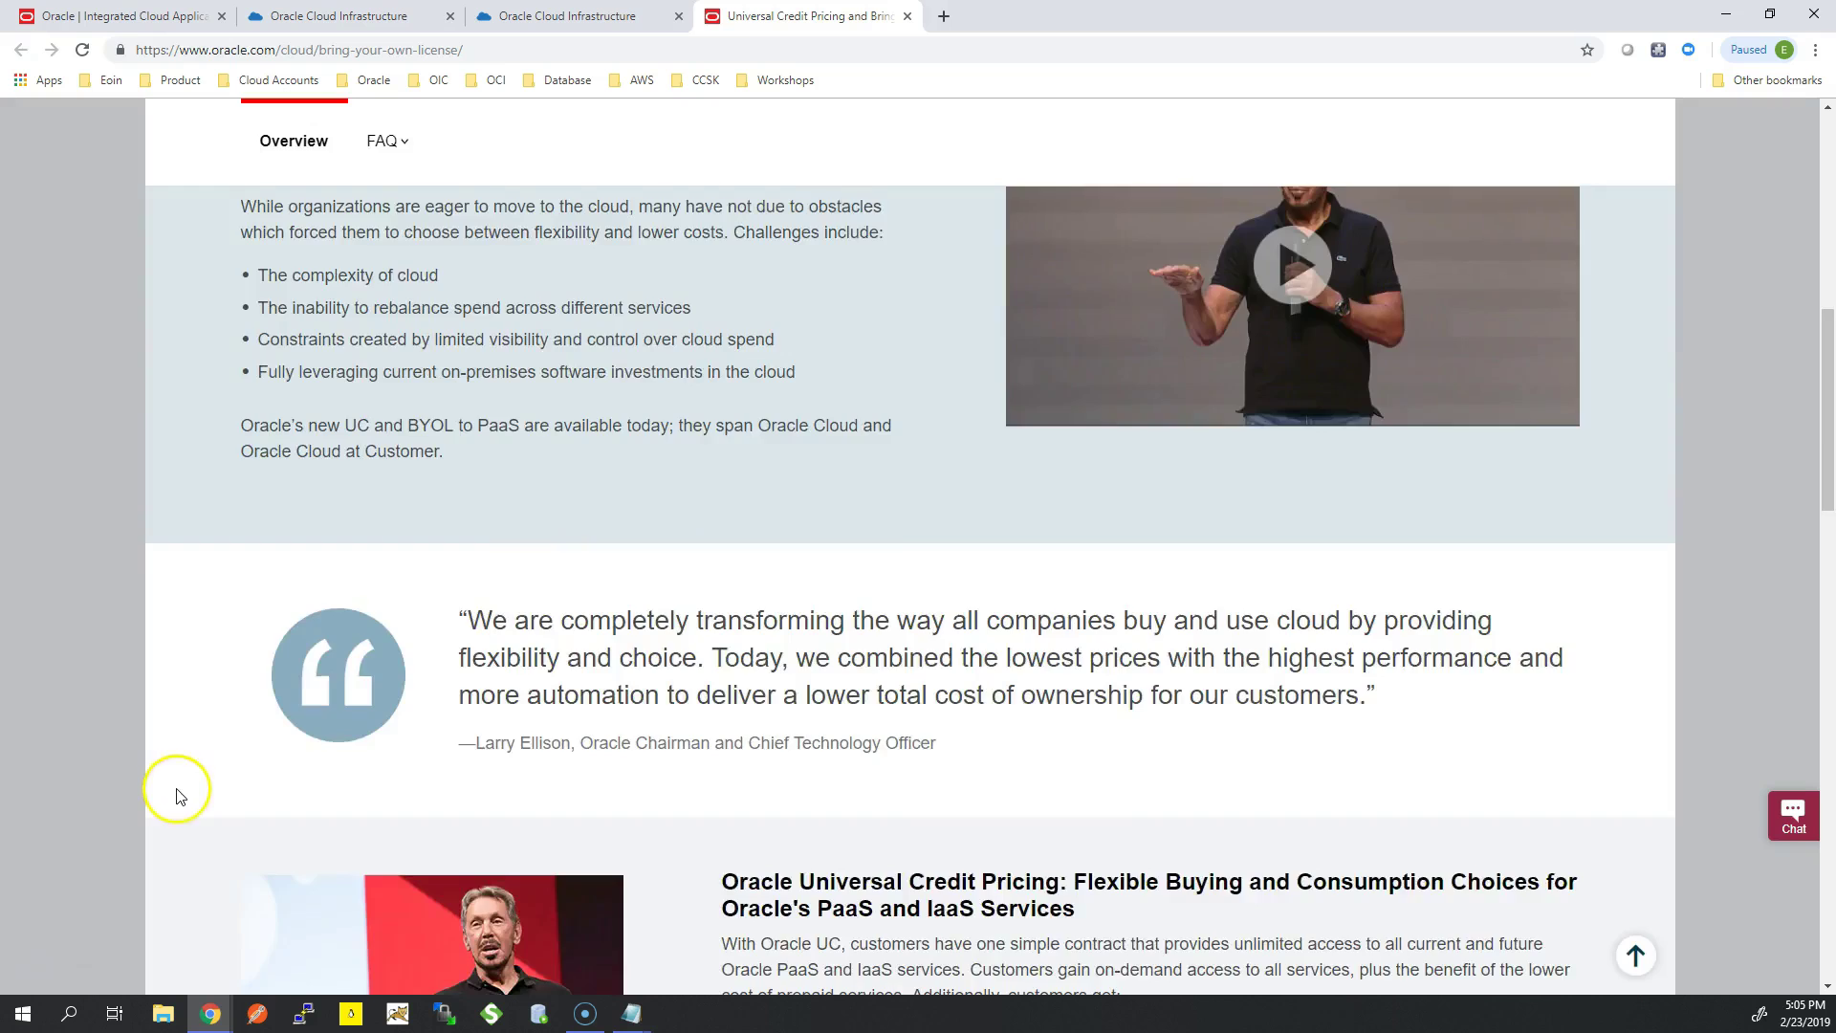
scroll(178, 808, "up", 9)
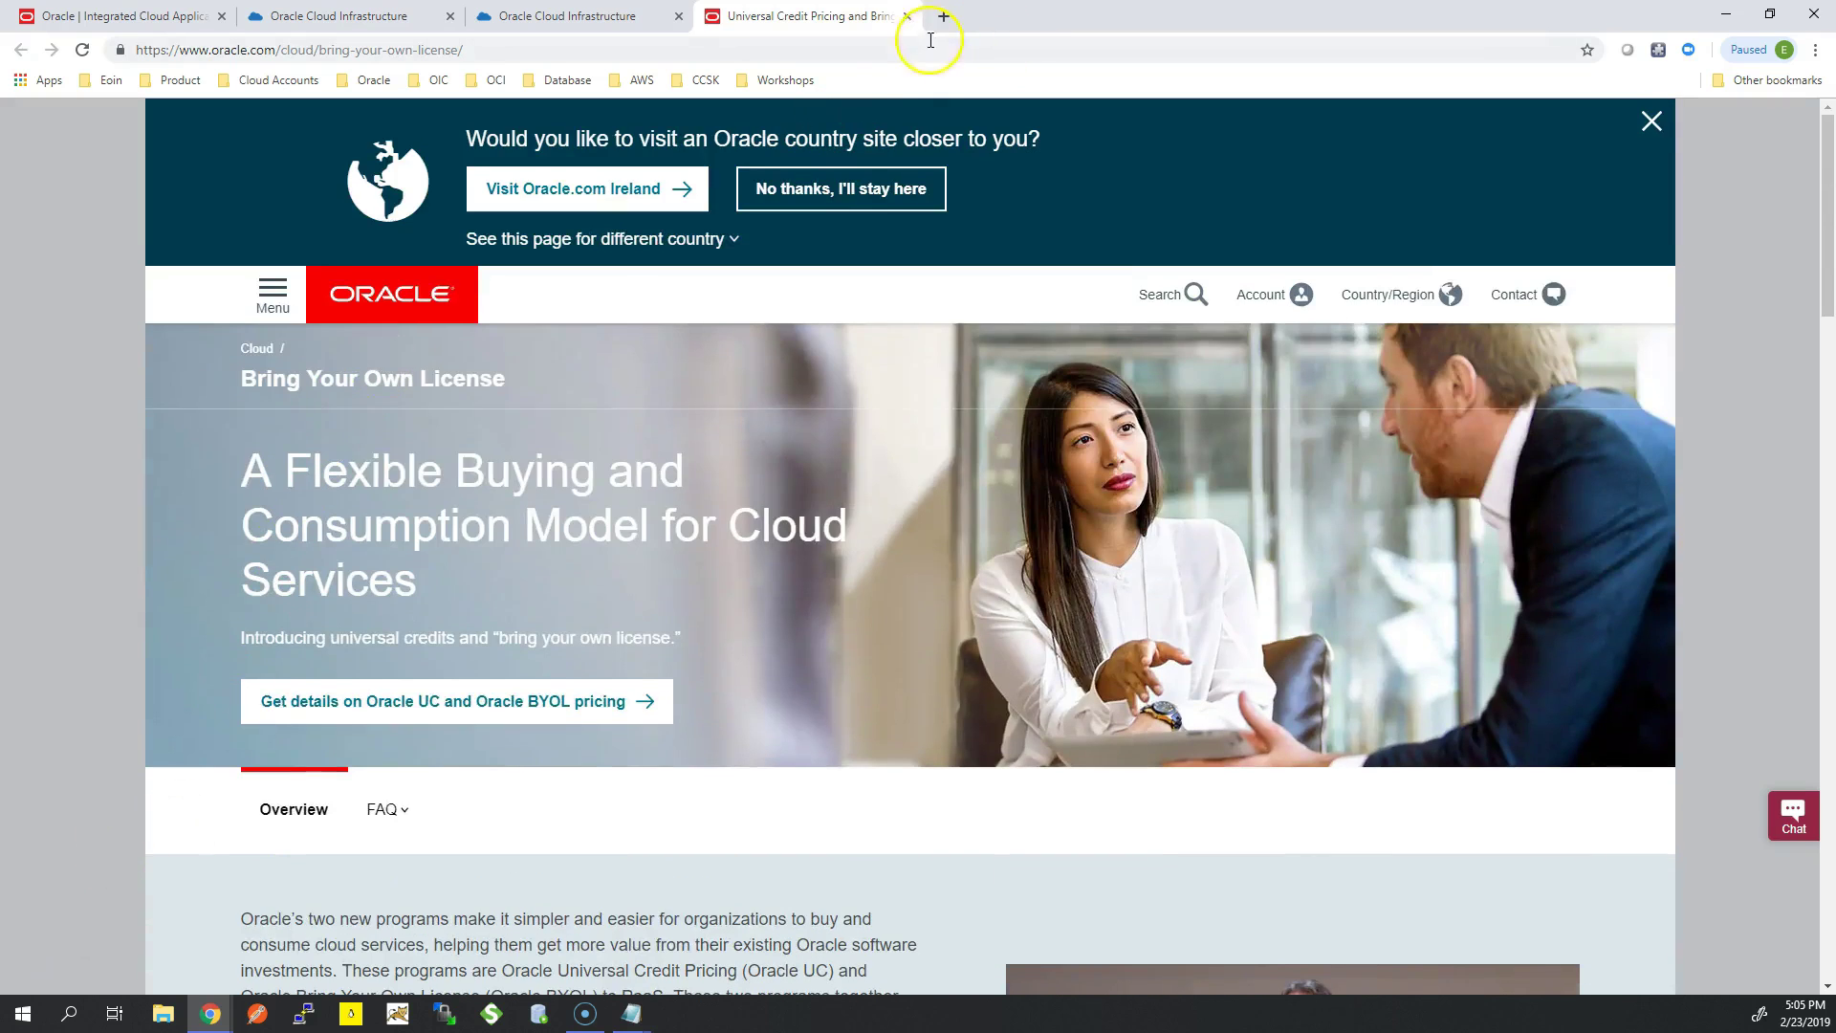
Step: Search the web for "oracle cost estimator" in a new browser tab and open Oracle Cloud's Cost Estimator
left_click(949, 16)
type("oracl")
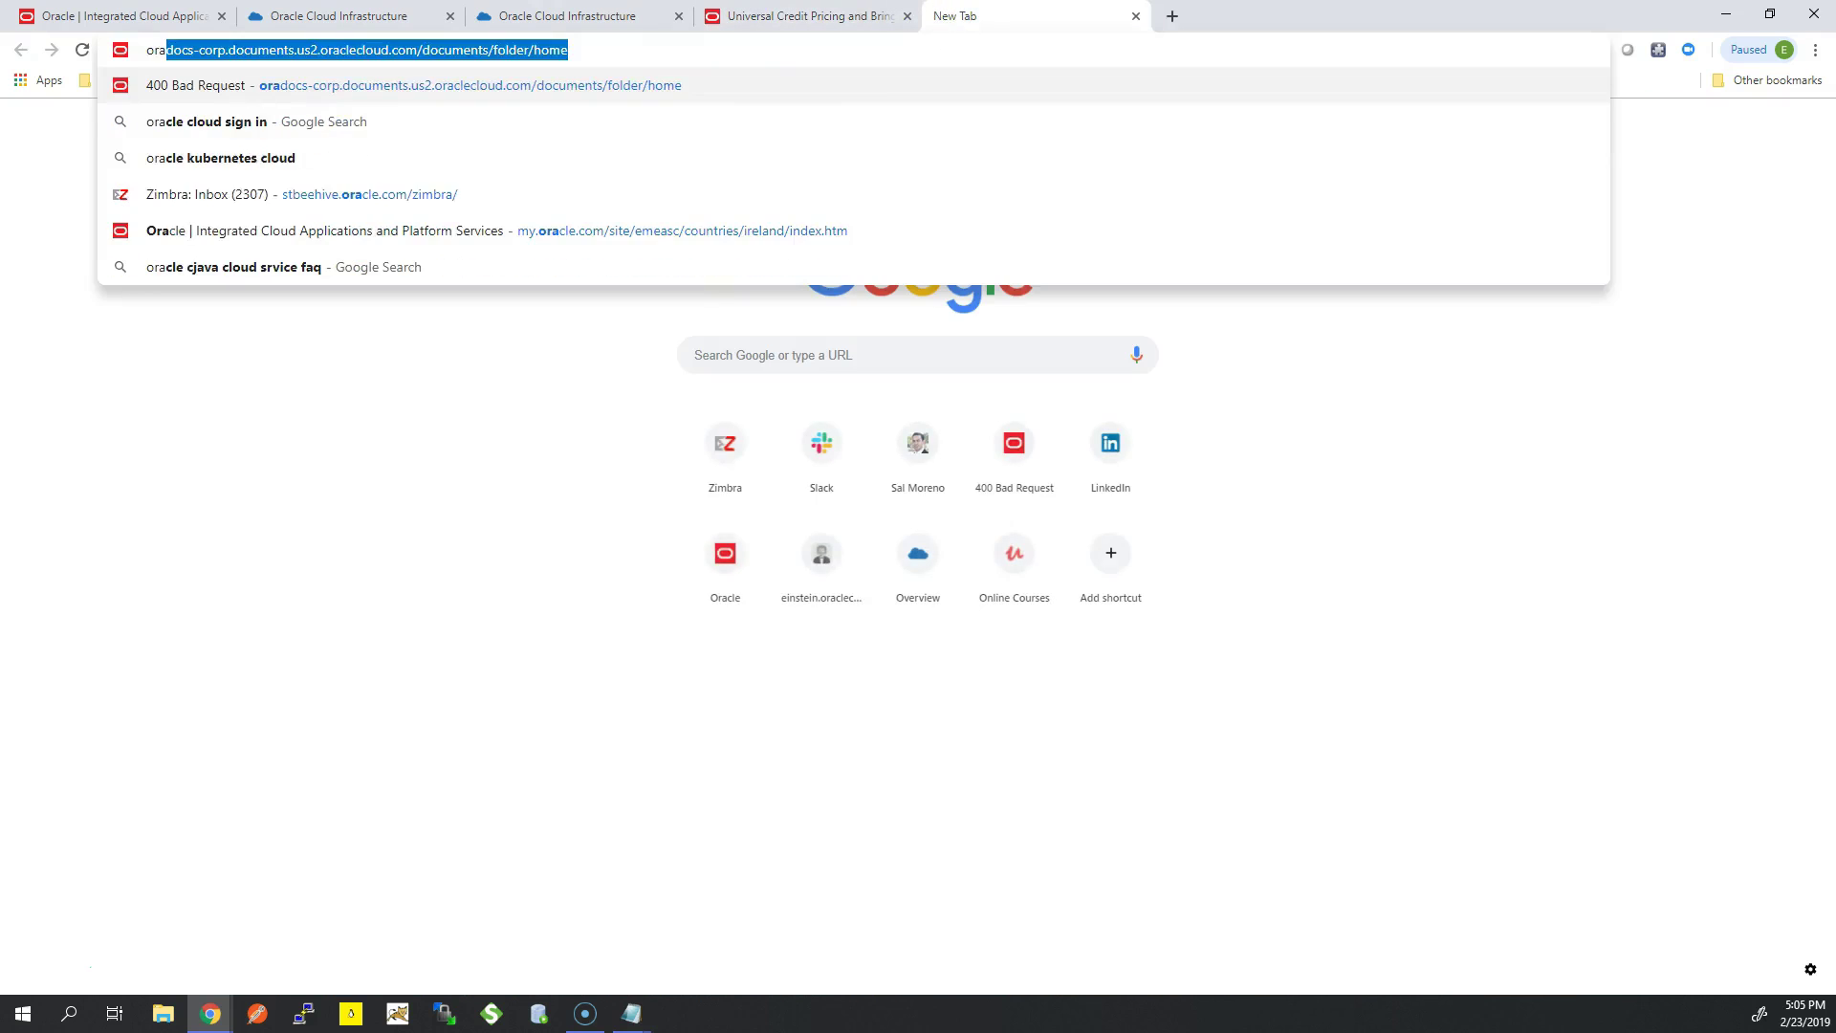
type("e cost")
key("Return")
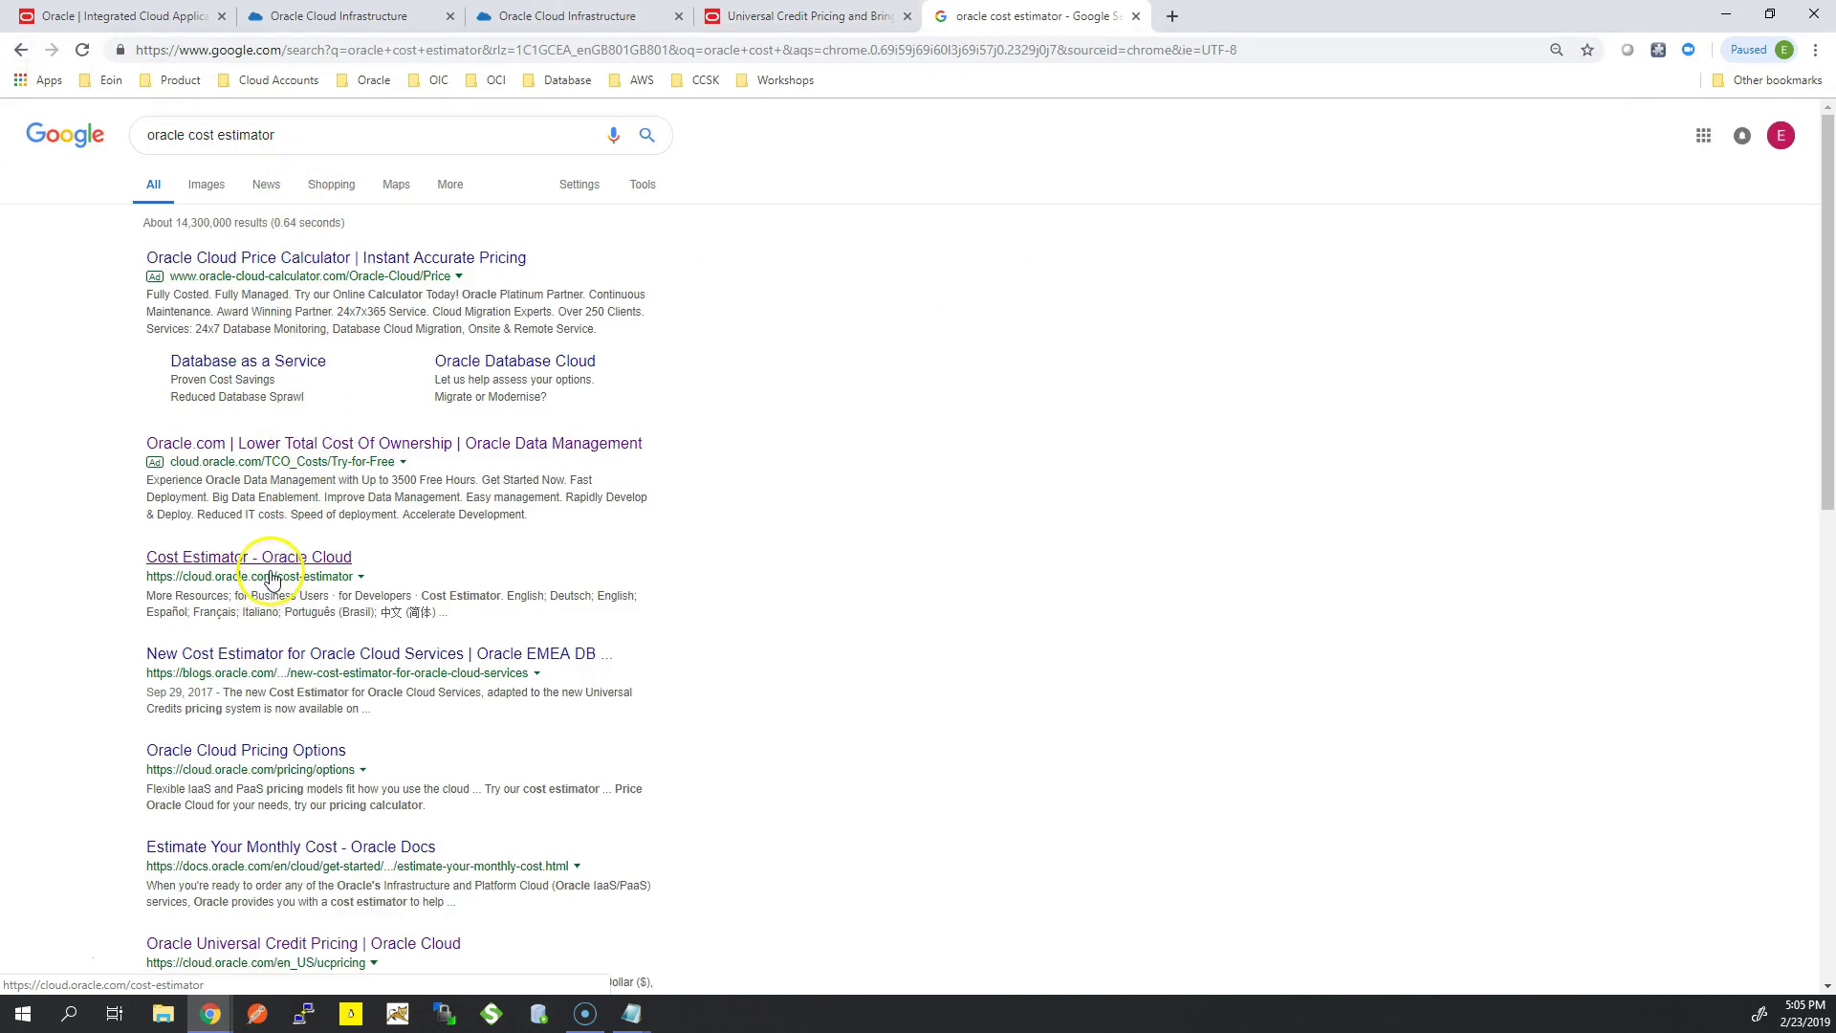
left_click(271, 571)
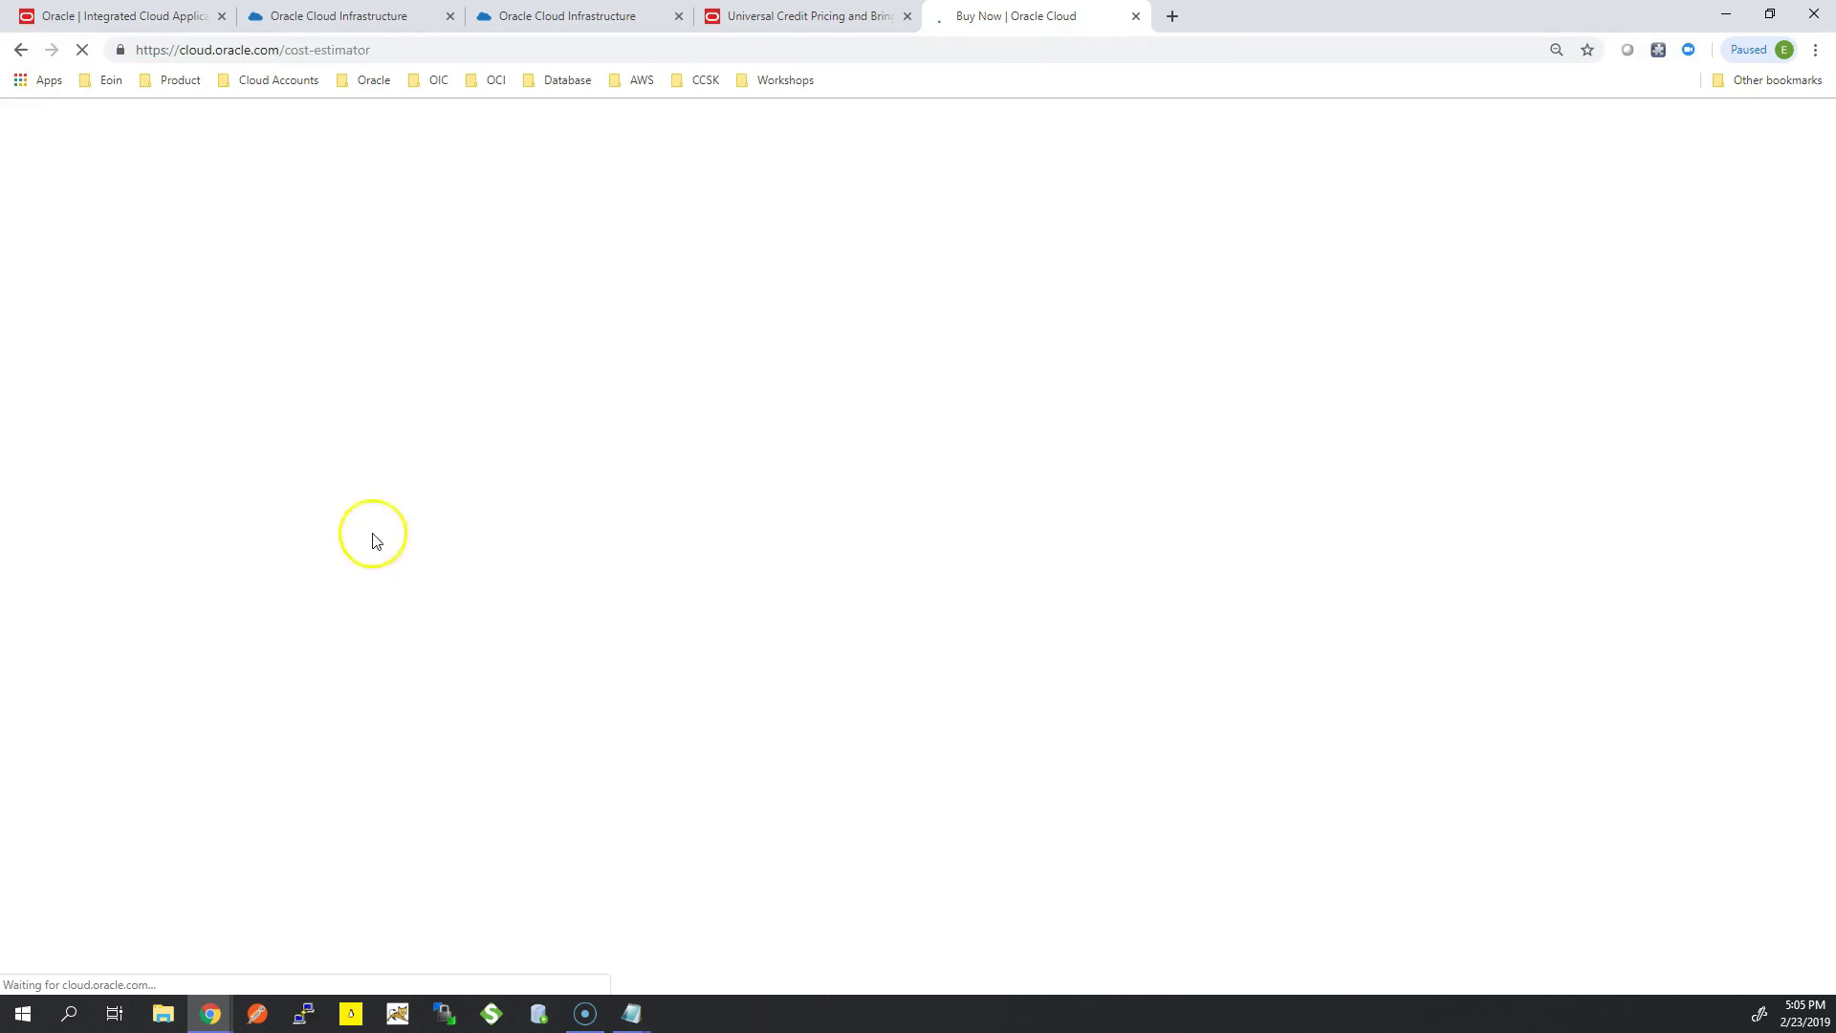
Step: Return to the warehouse creation form, submit it, and save the credentials in the browser
left_click(574, 16)
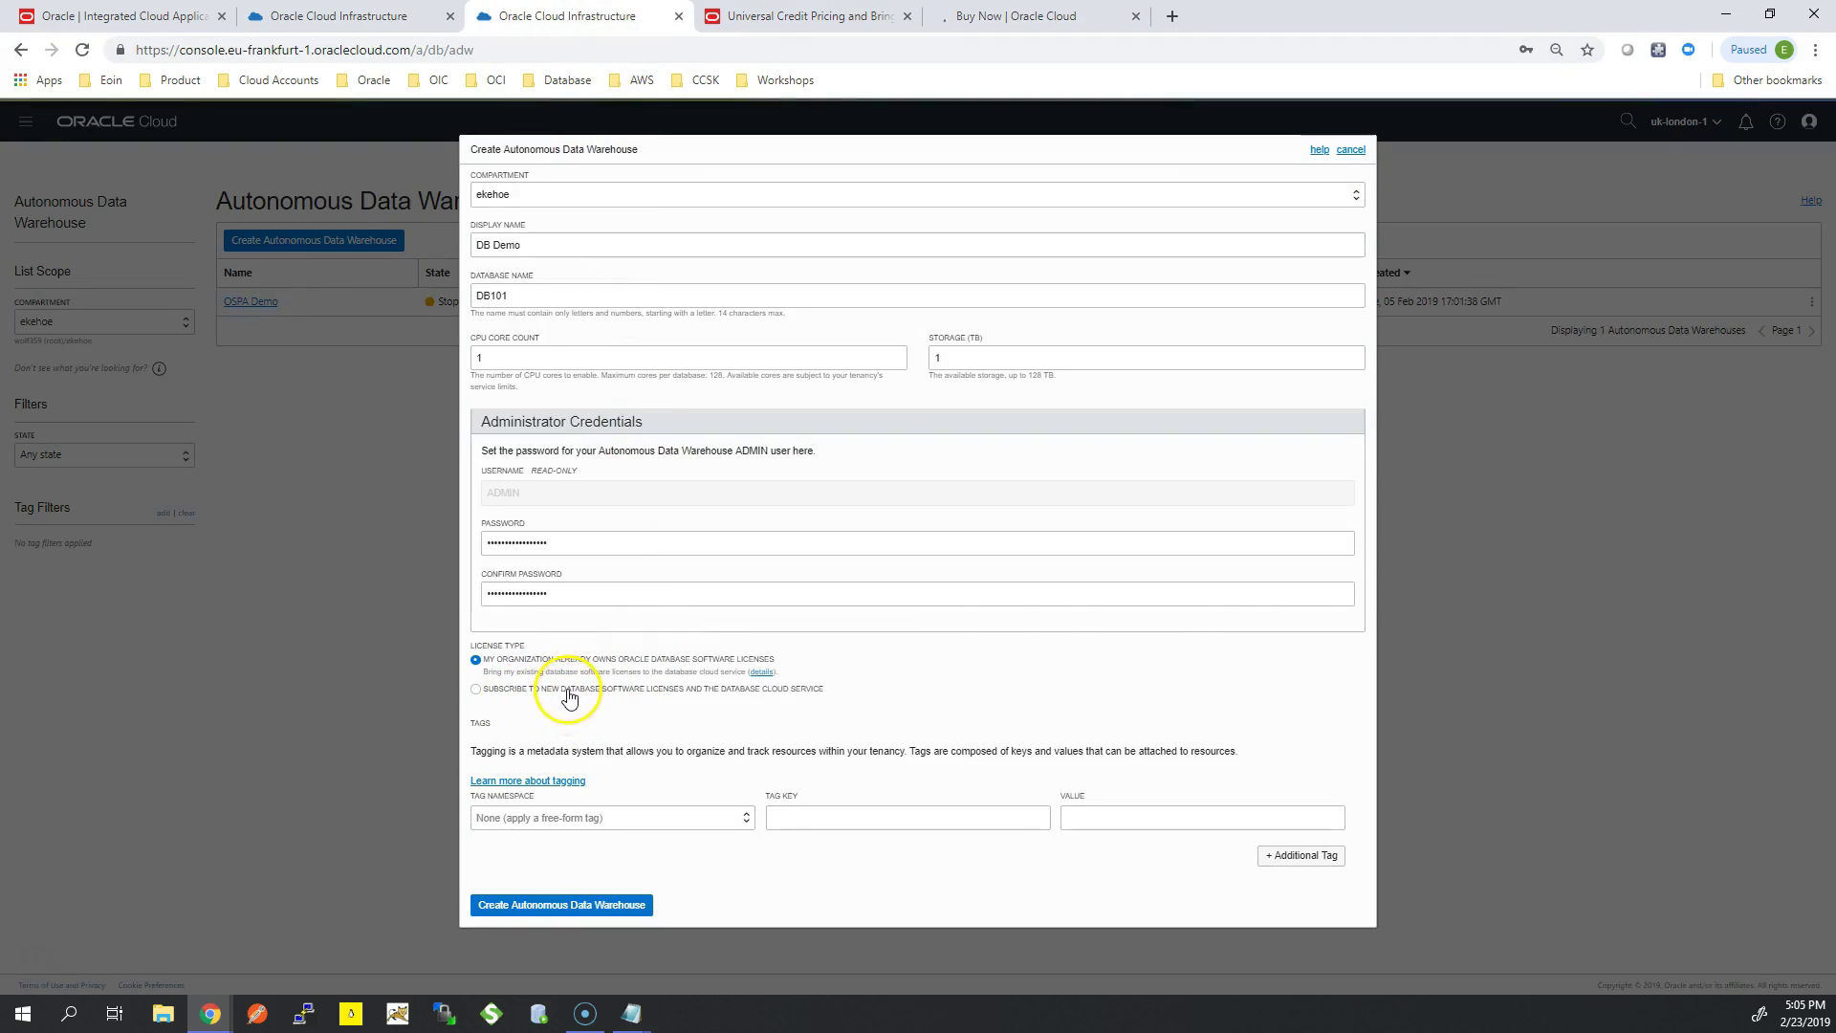
left_click(586, 906)
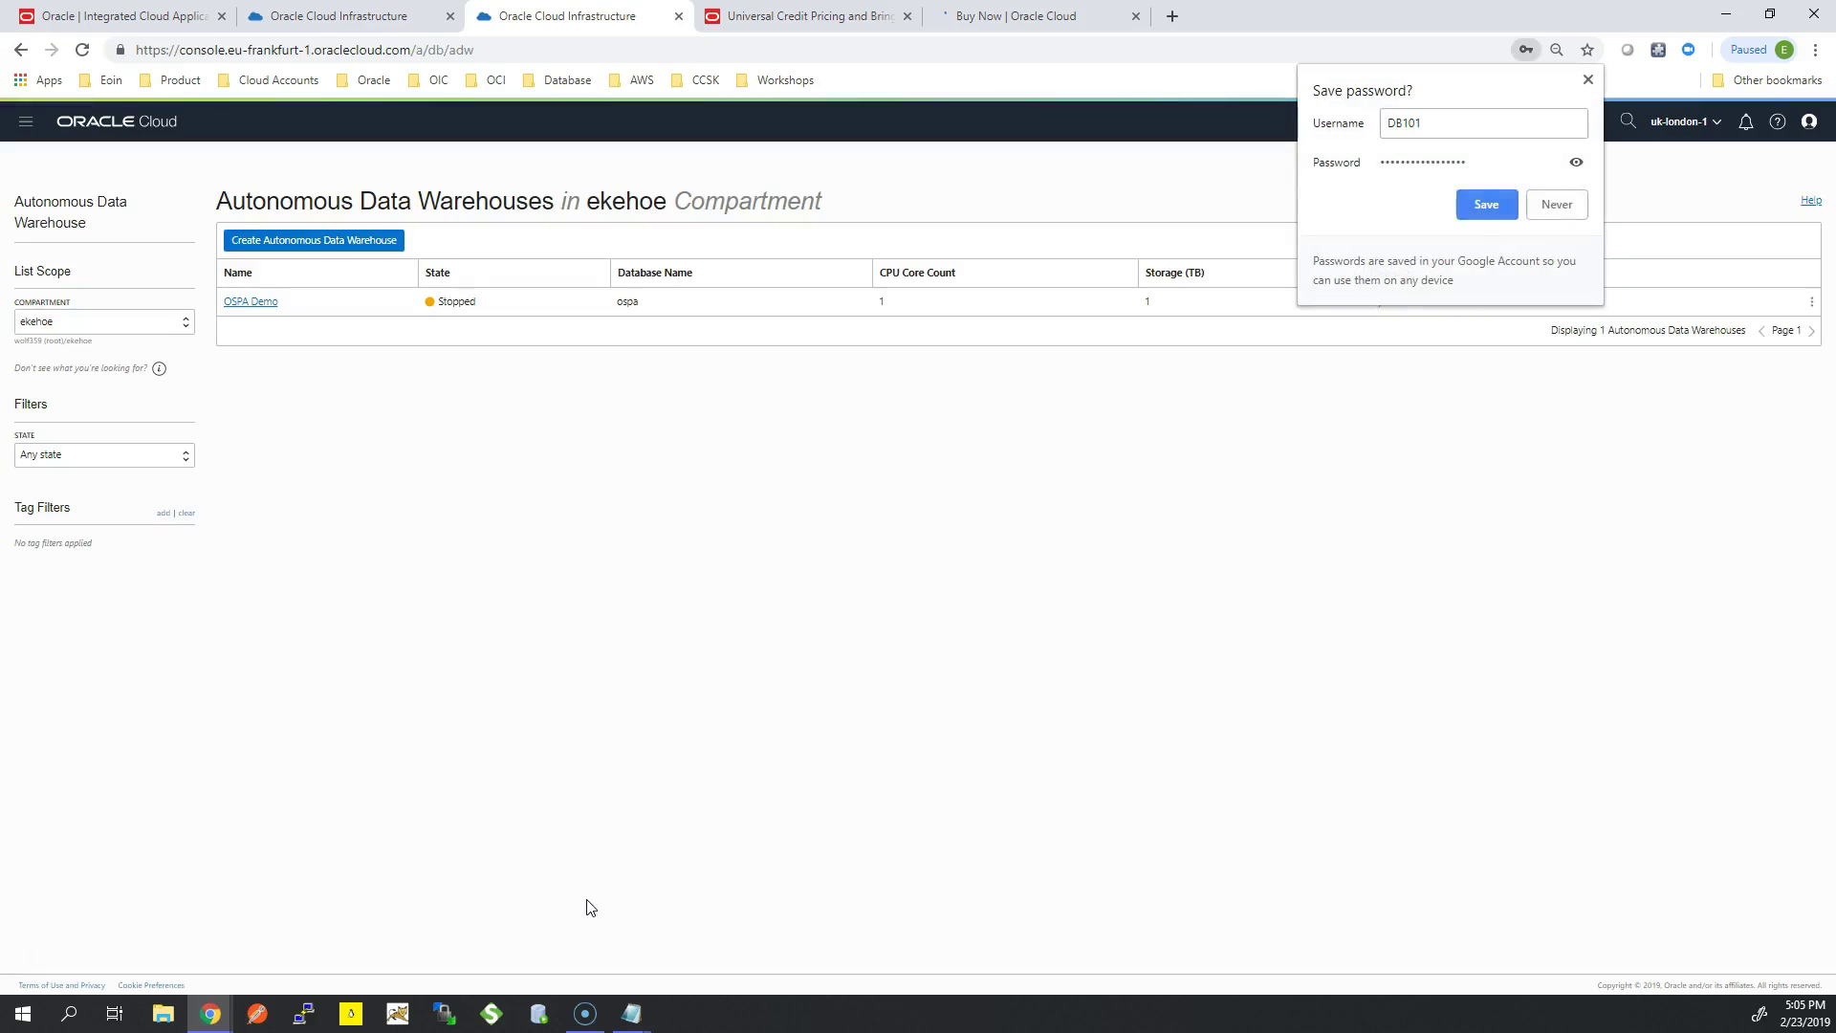
left_click(1481, 213)
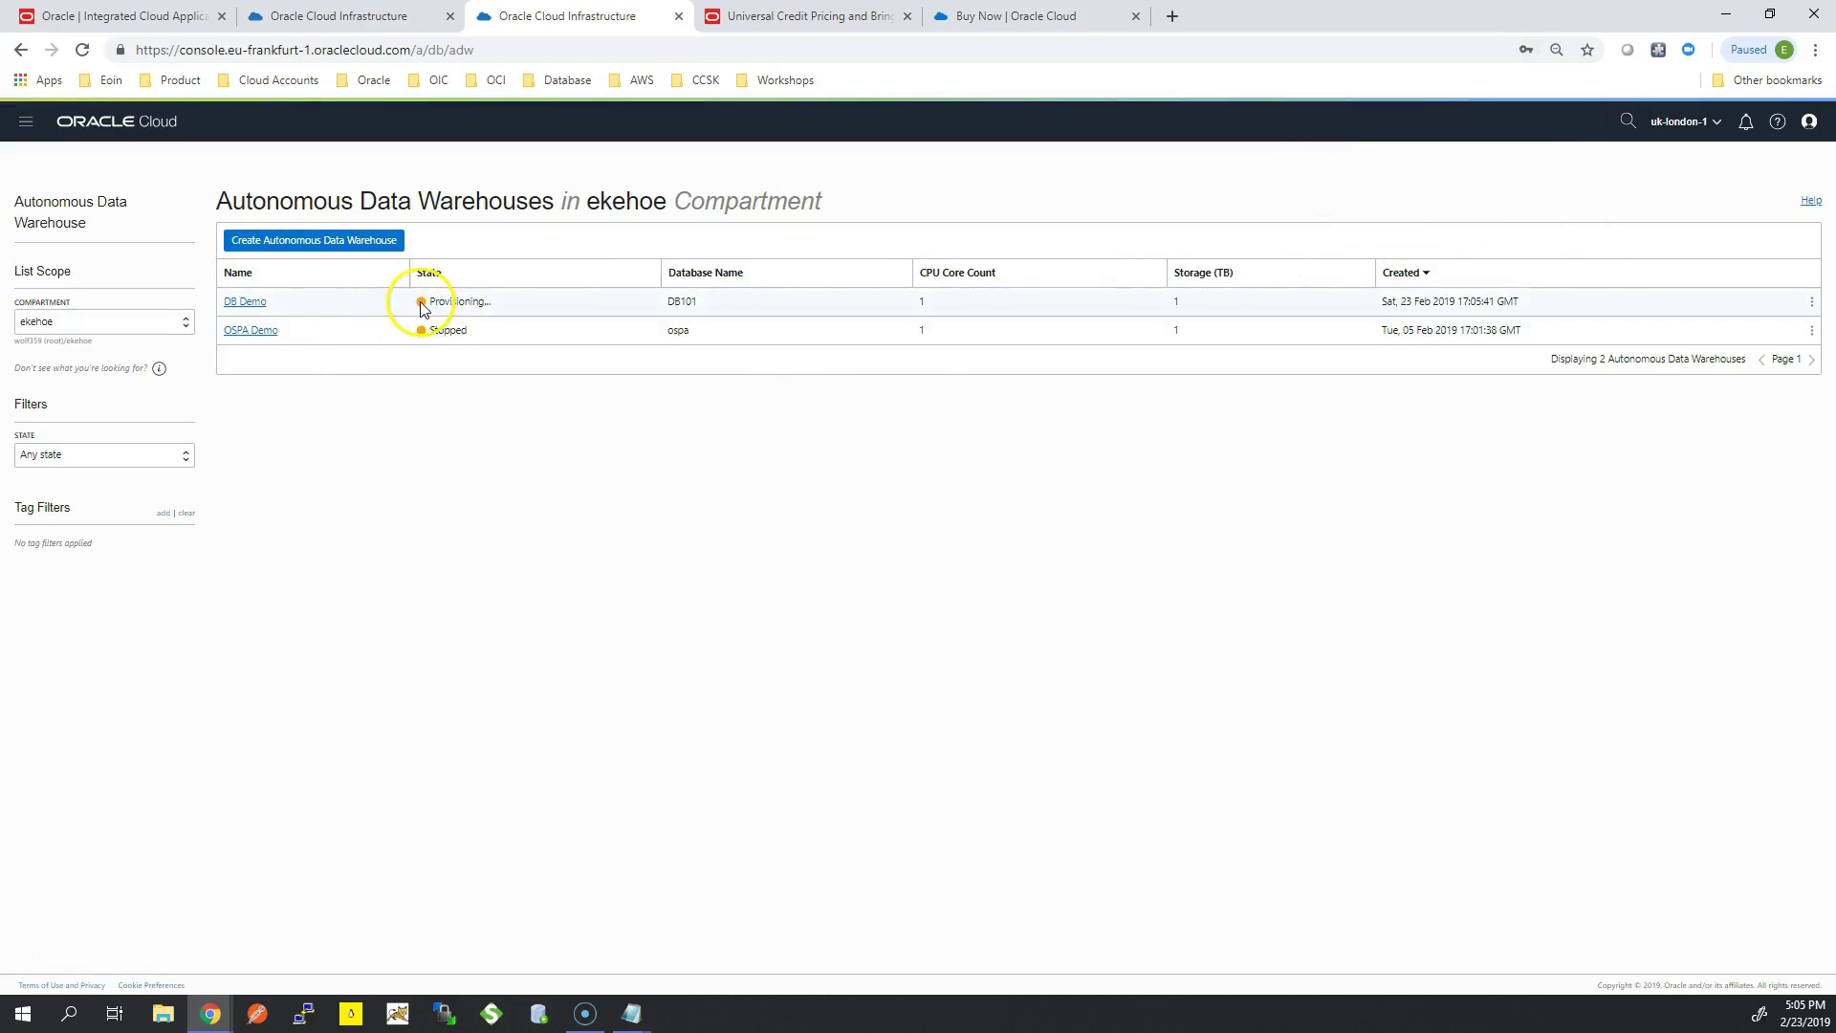
Step: In the Cost Estimator, add Autonomous Data Warehouse Cloud - Extreme Performance - License Included from the Autonomous Data Management category
left_click(1035, 21)
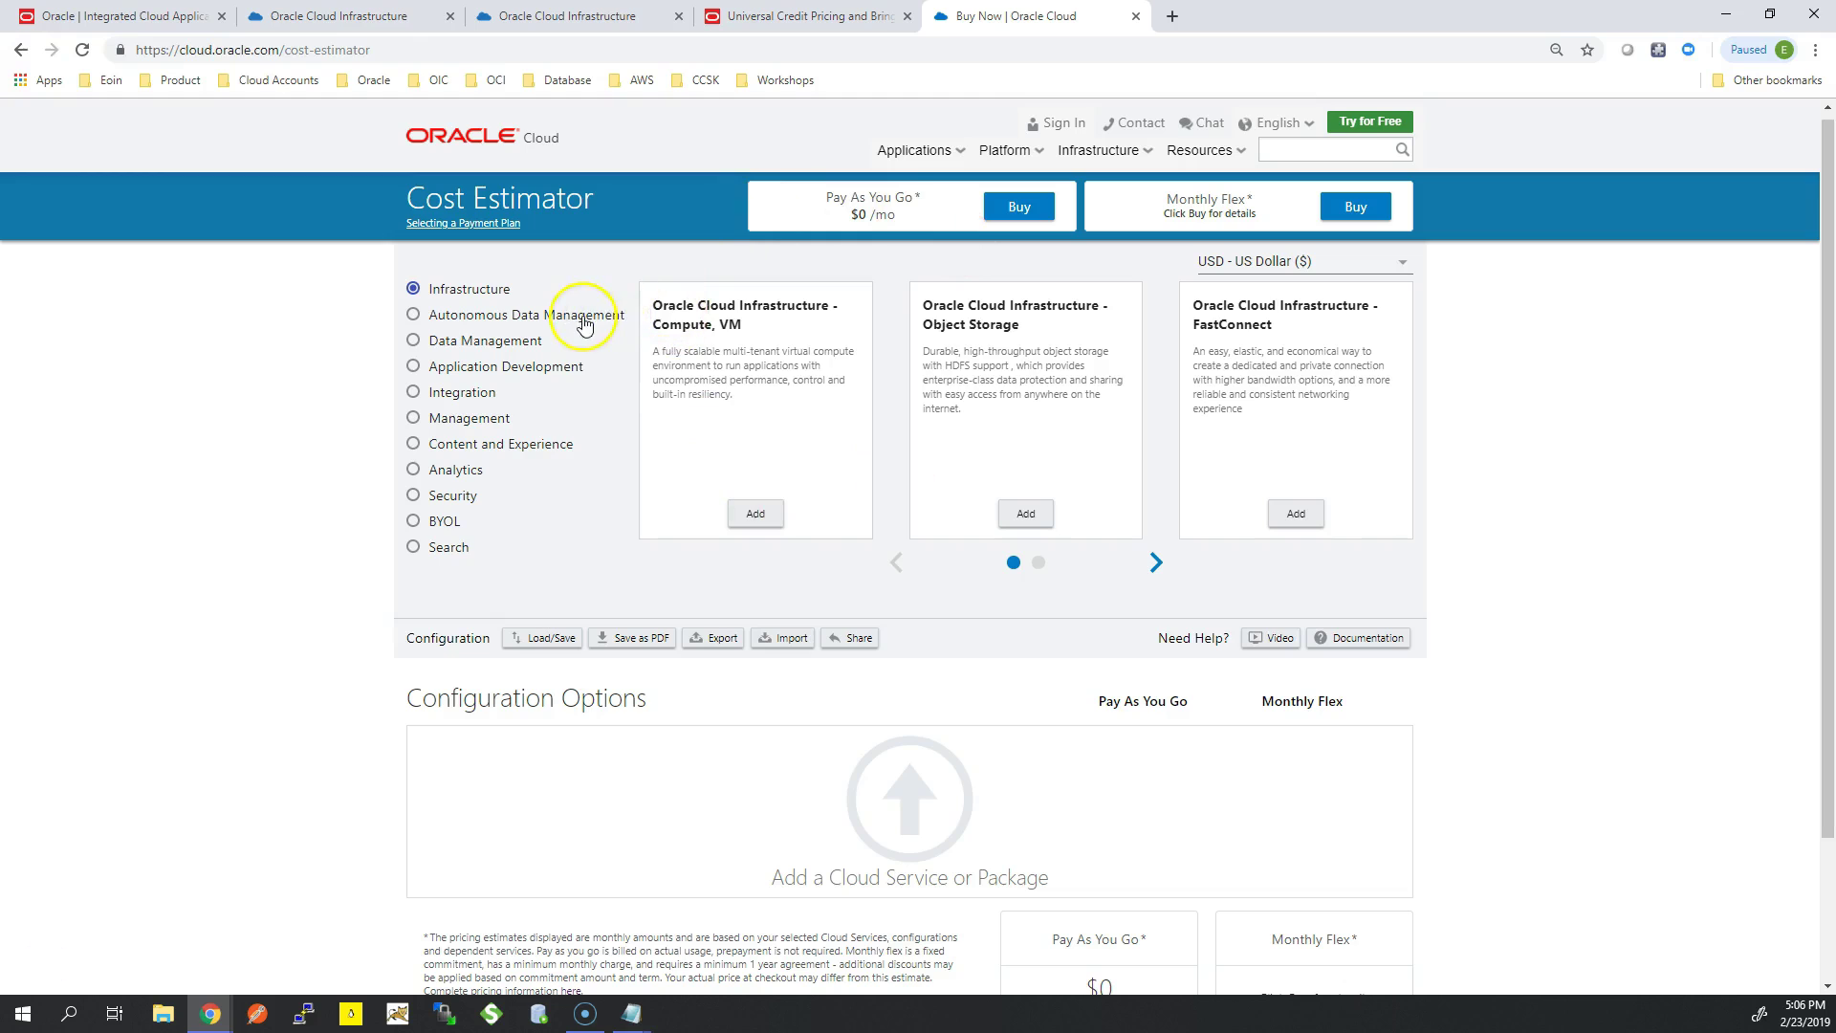
left_click(584, 321)
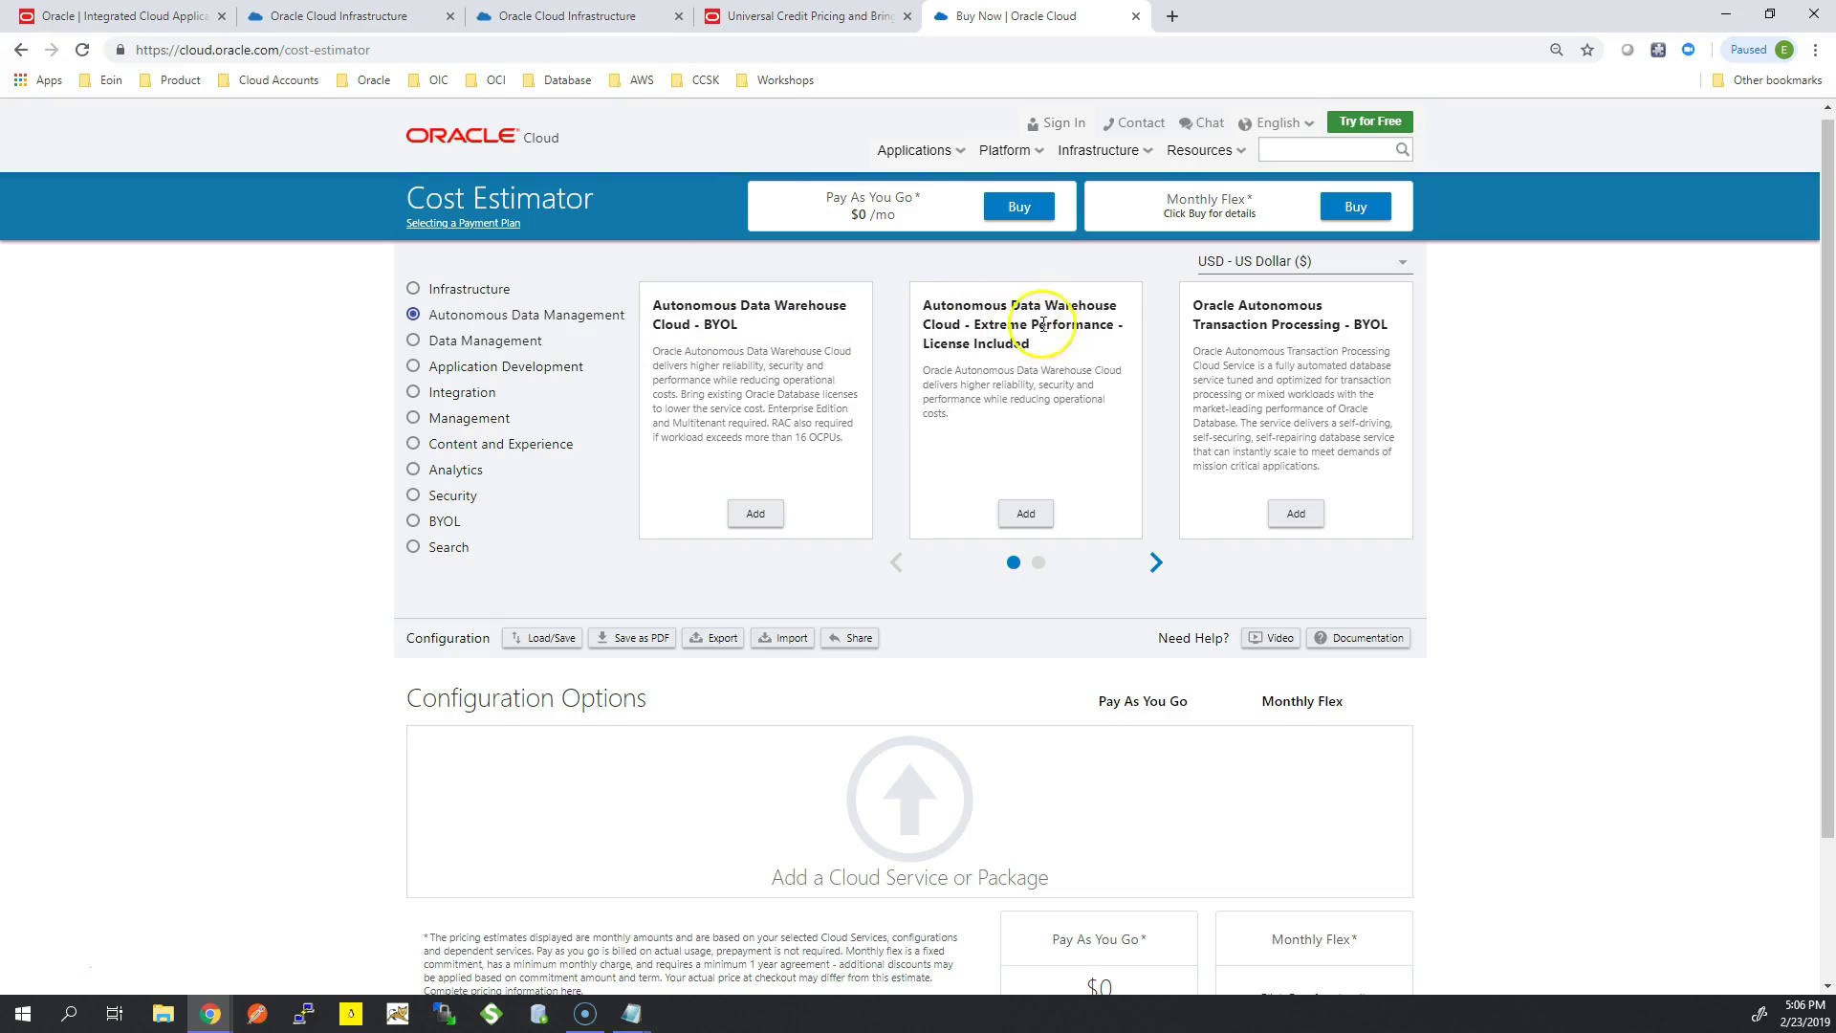
left_click(1154, 560)
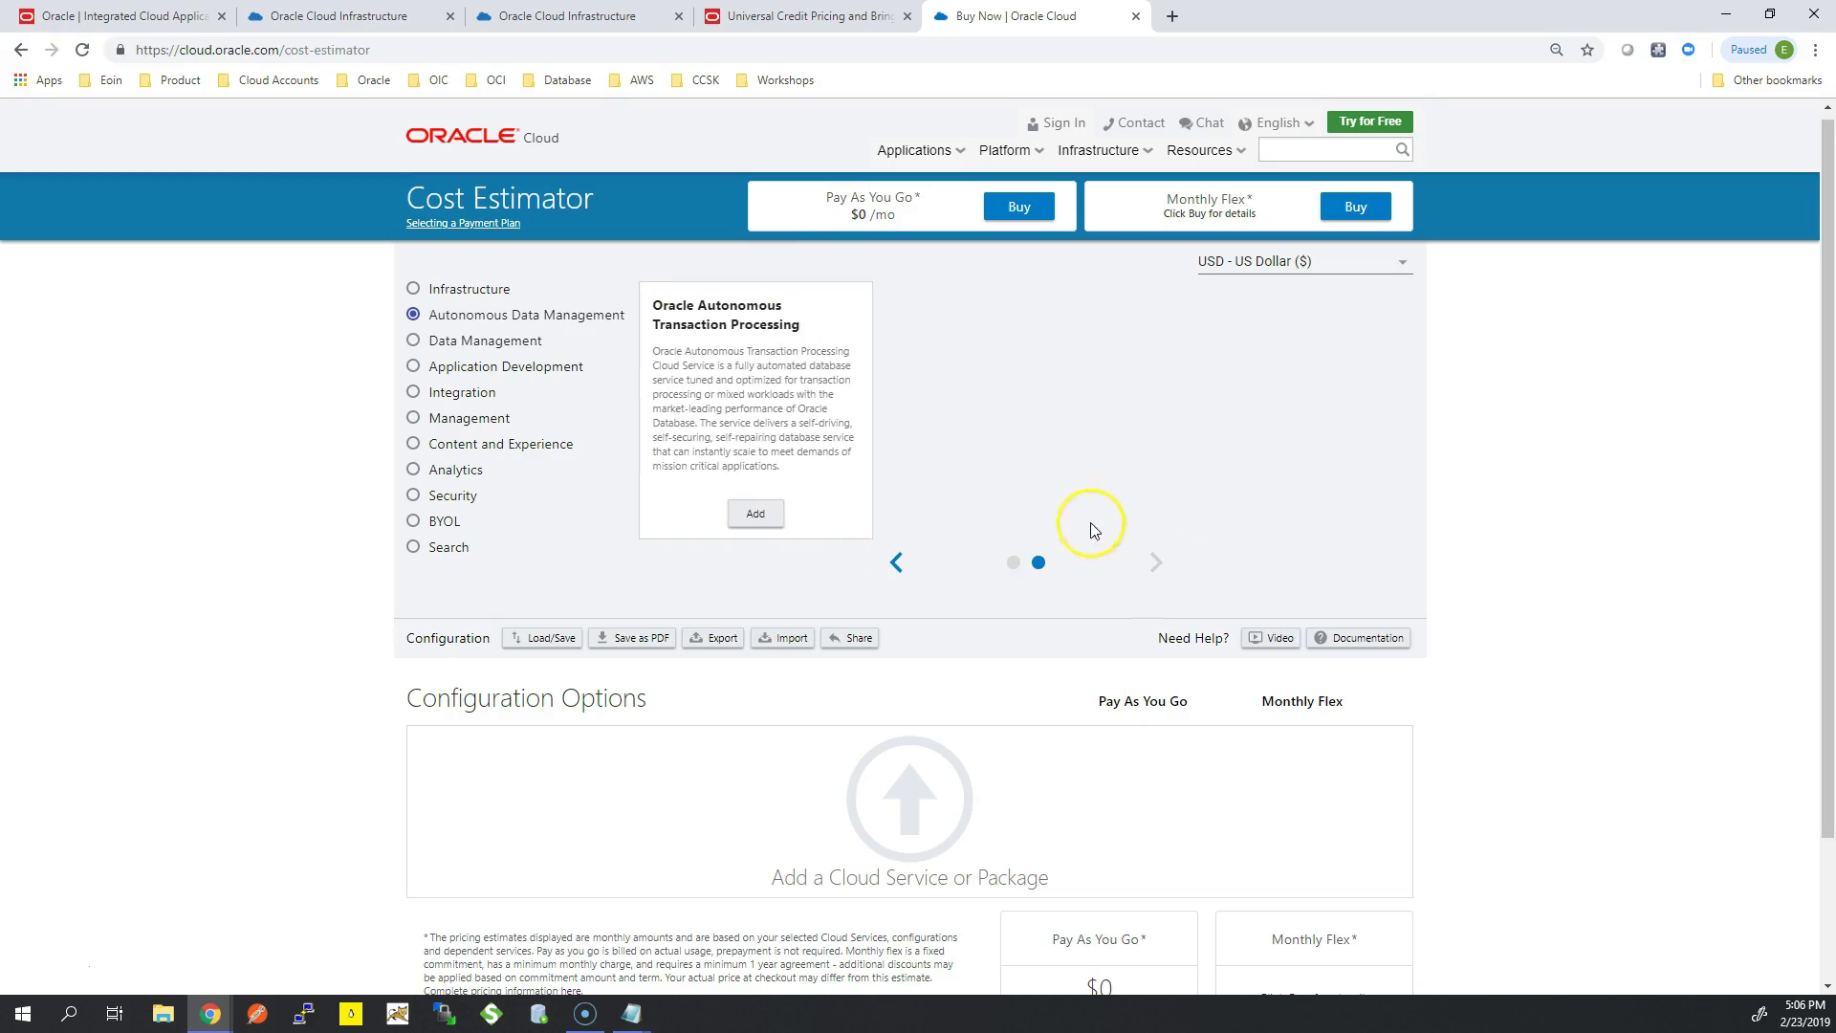
left_click(893, 563)
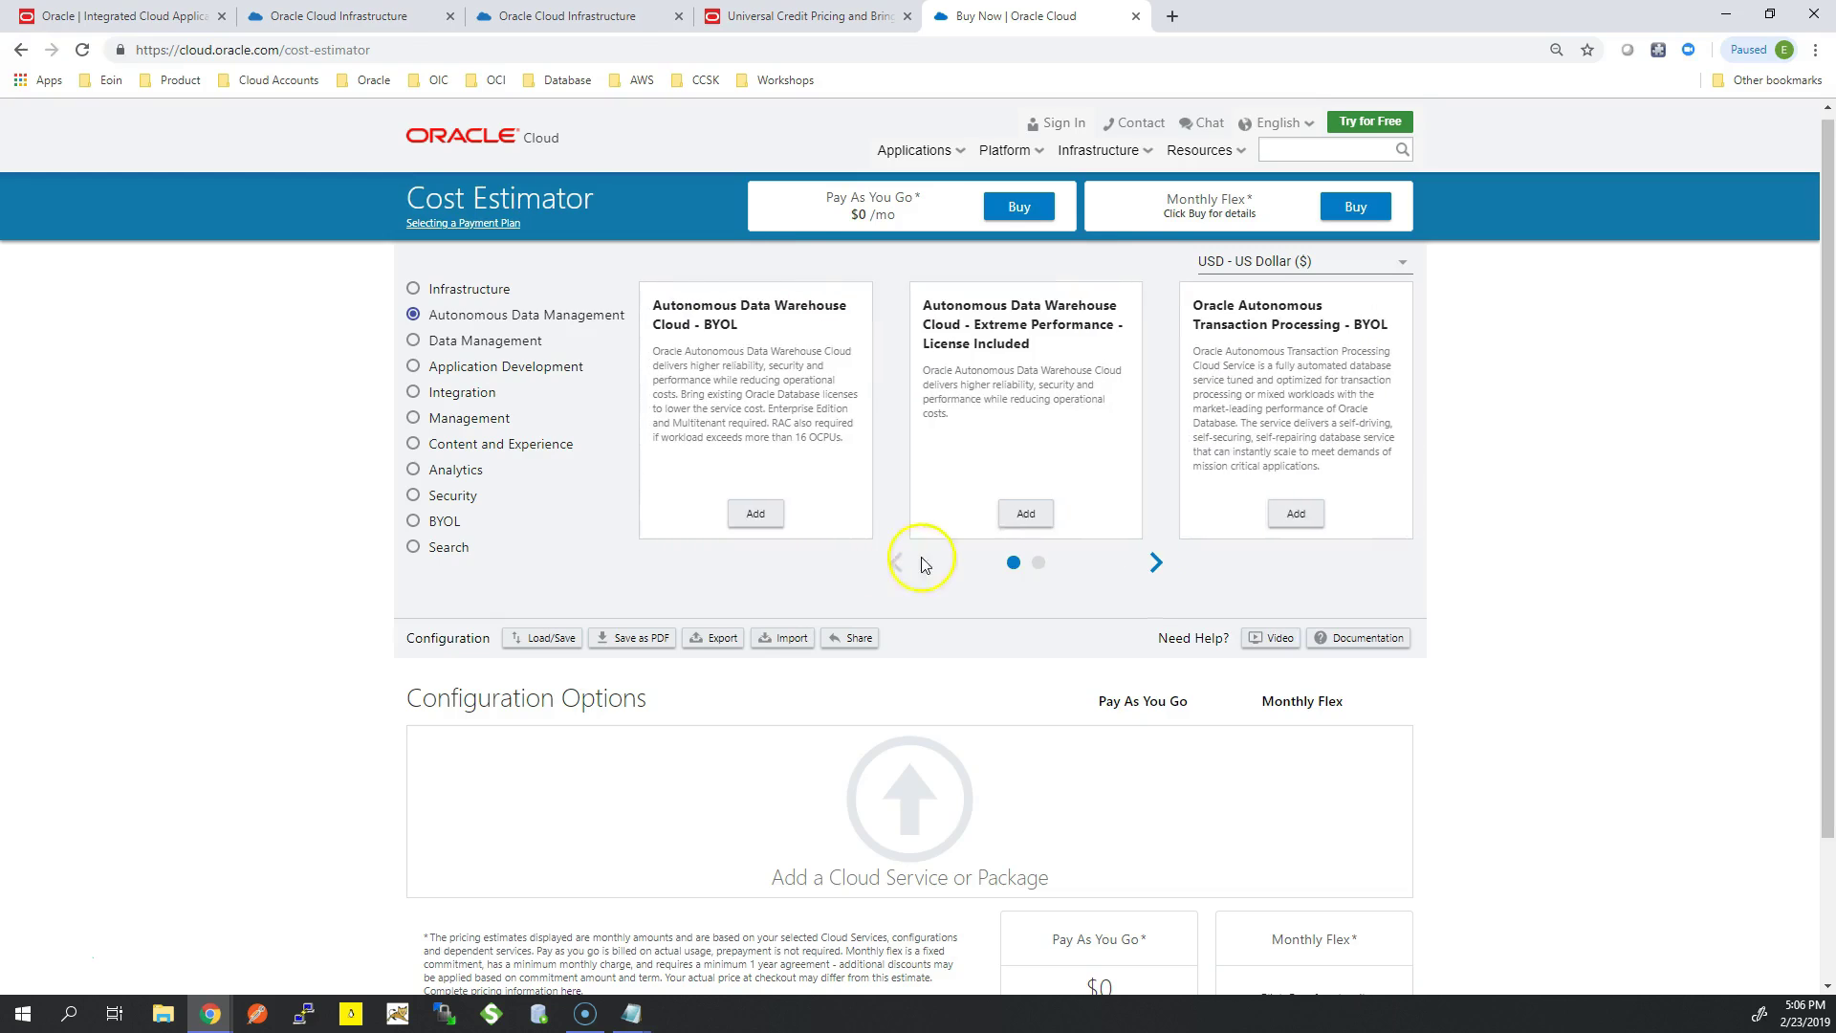
left_click(1026, 513)
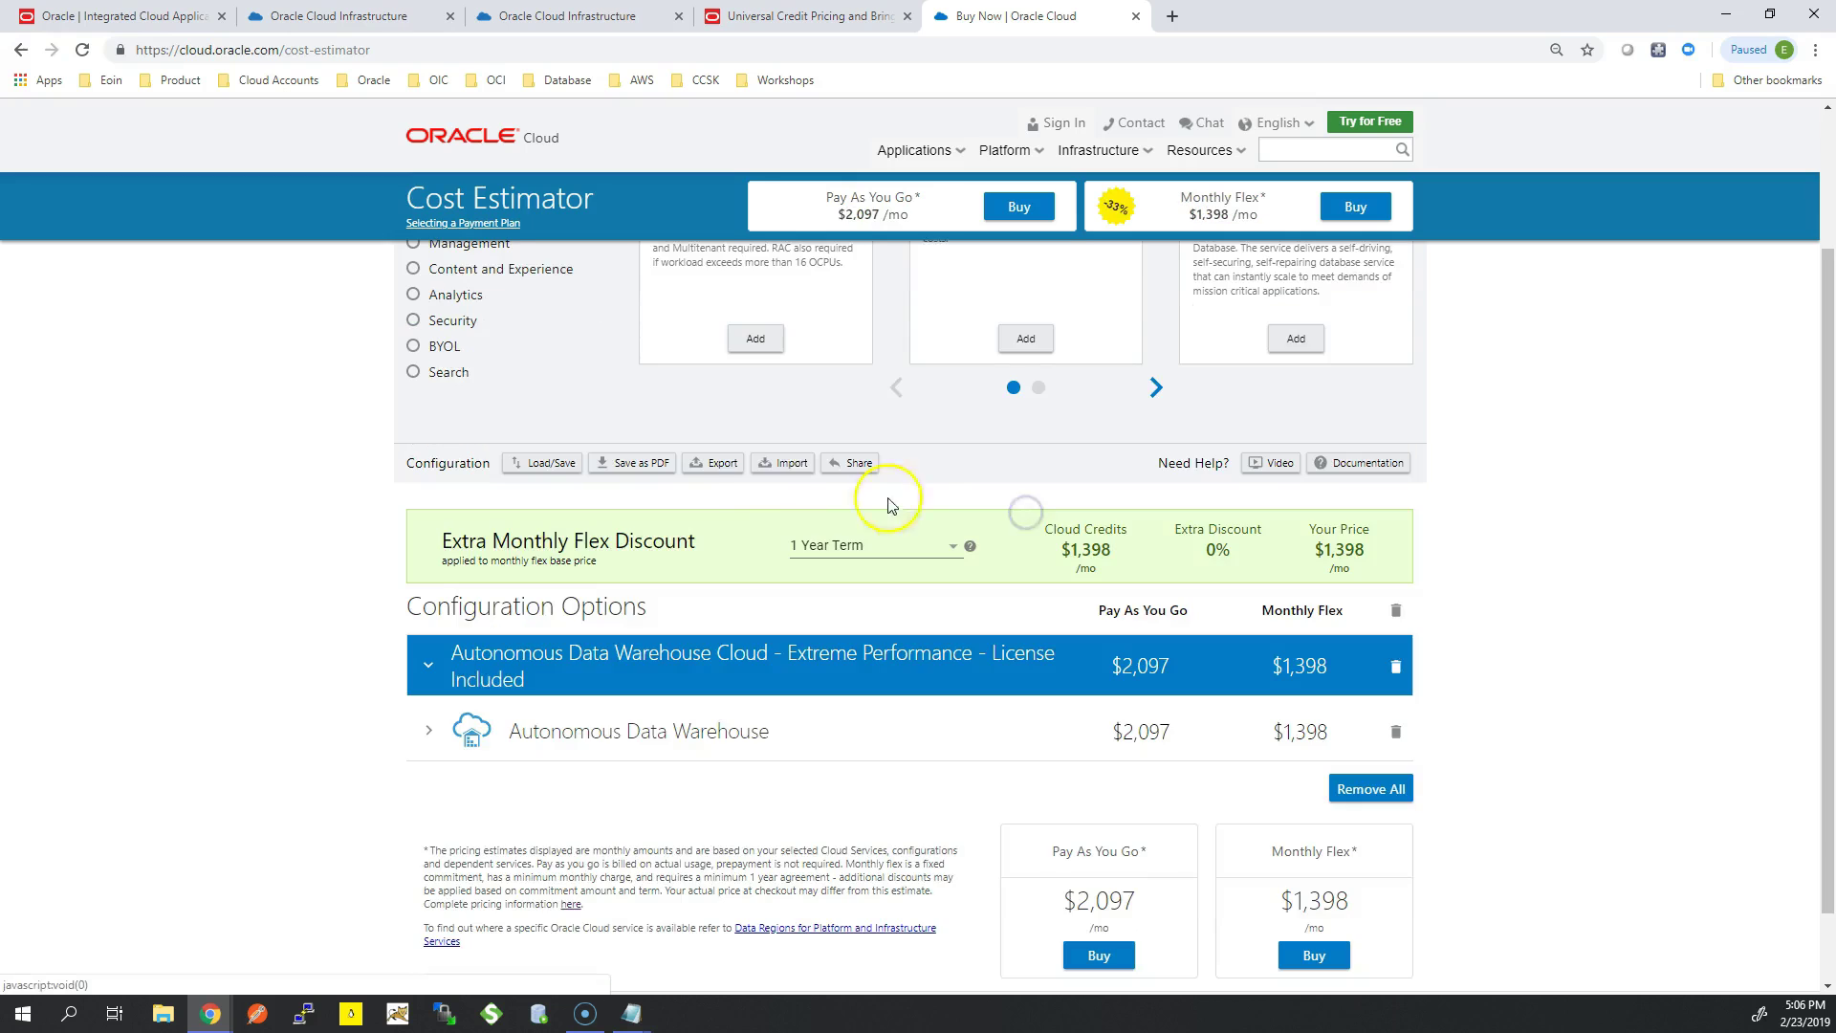
Step: Examine the Autonomous Data Warehouse utilization settings for number of instances, average days per month and average hours per day
scroll(432, 641, "down", 1)
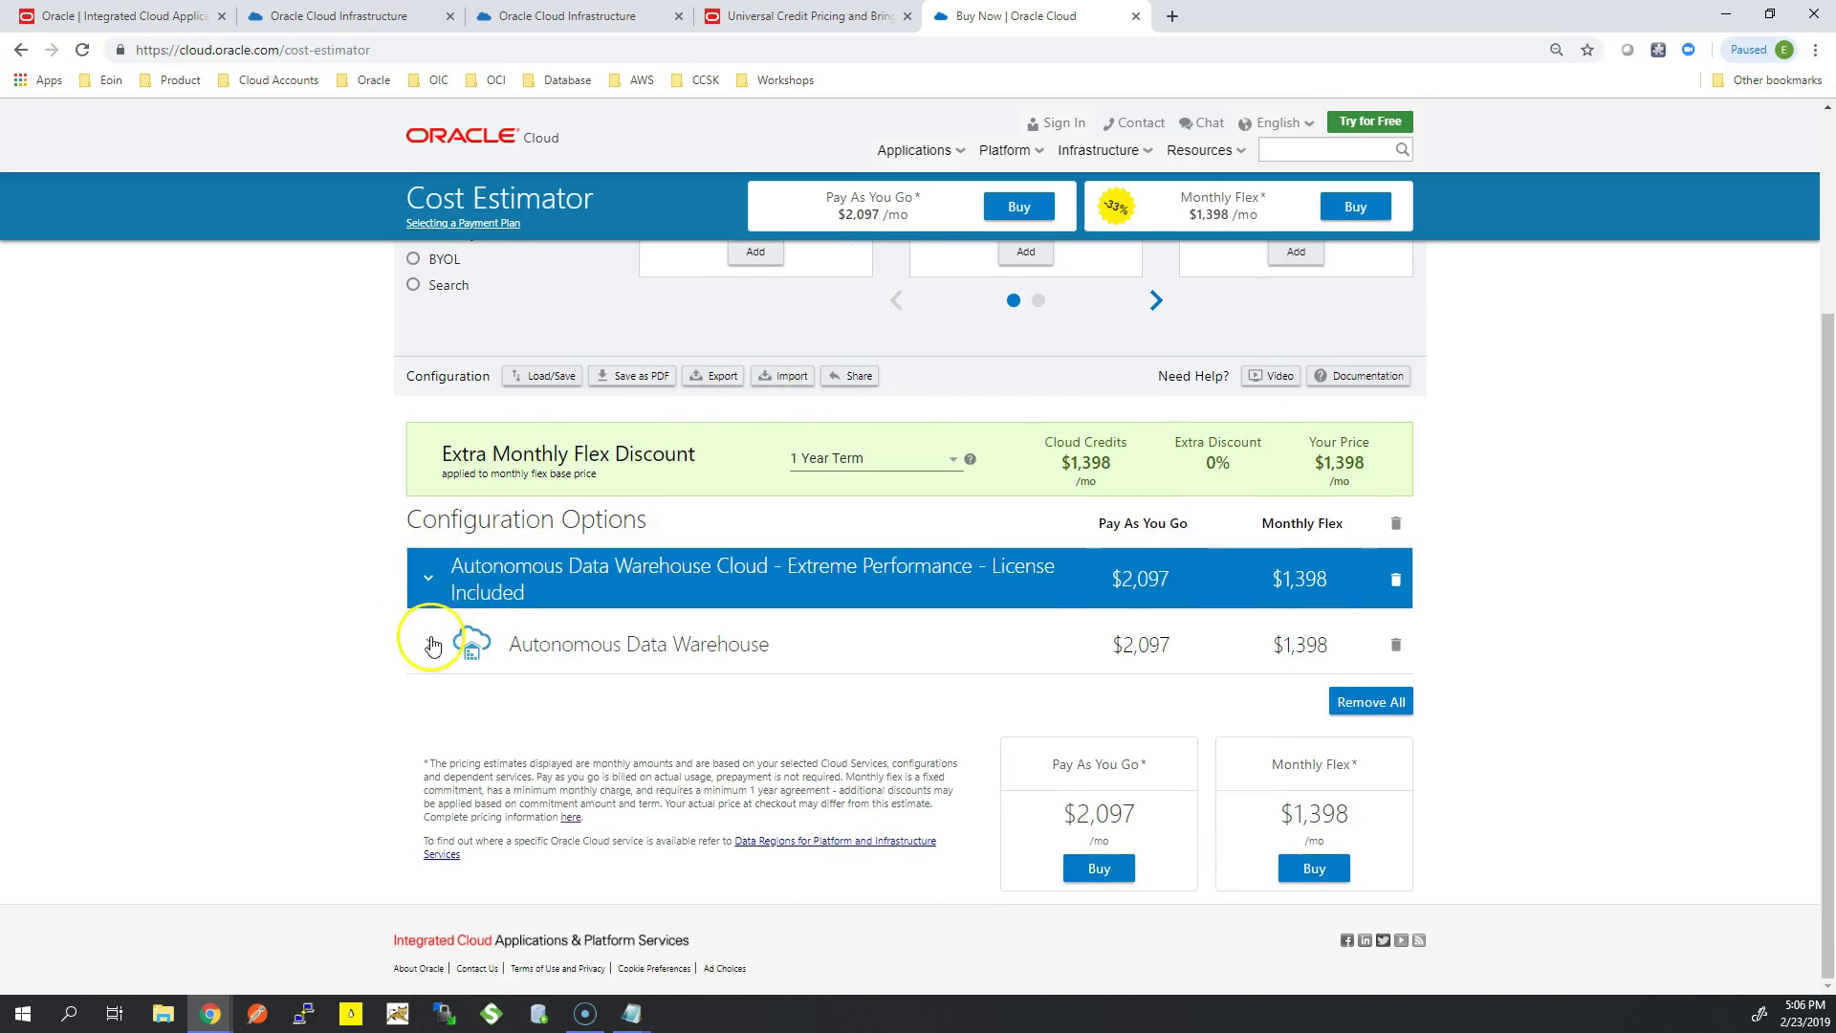
left_click(431, 644)
scroll(277, 651, "down", 3)
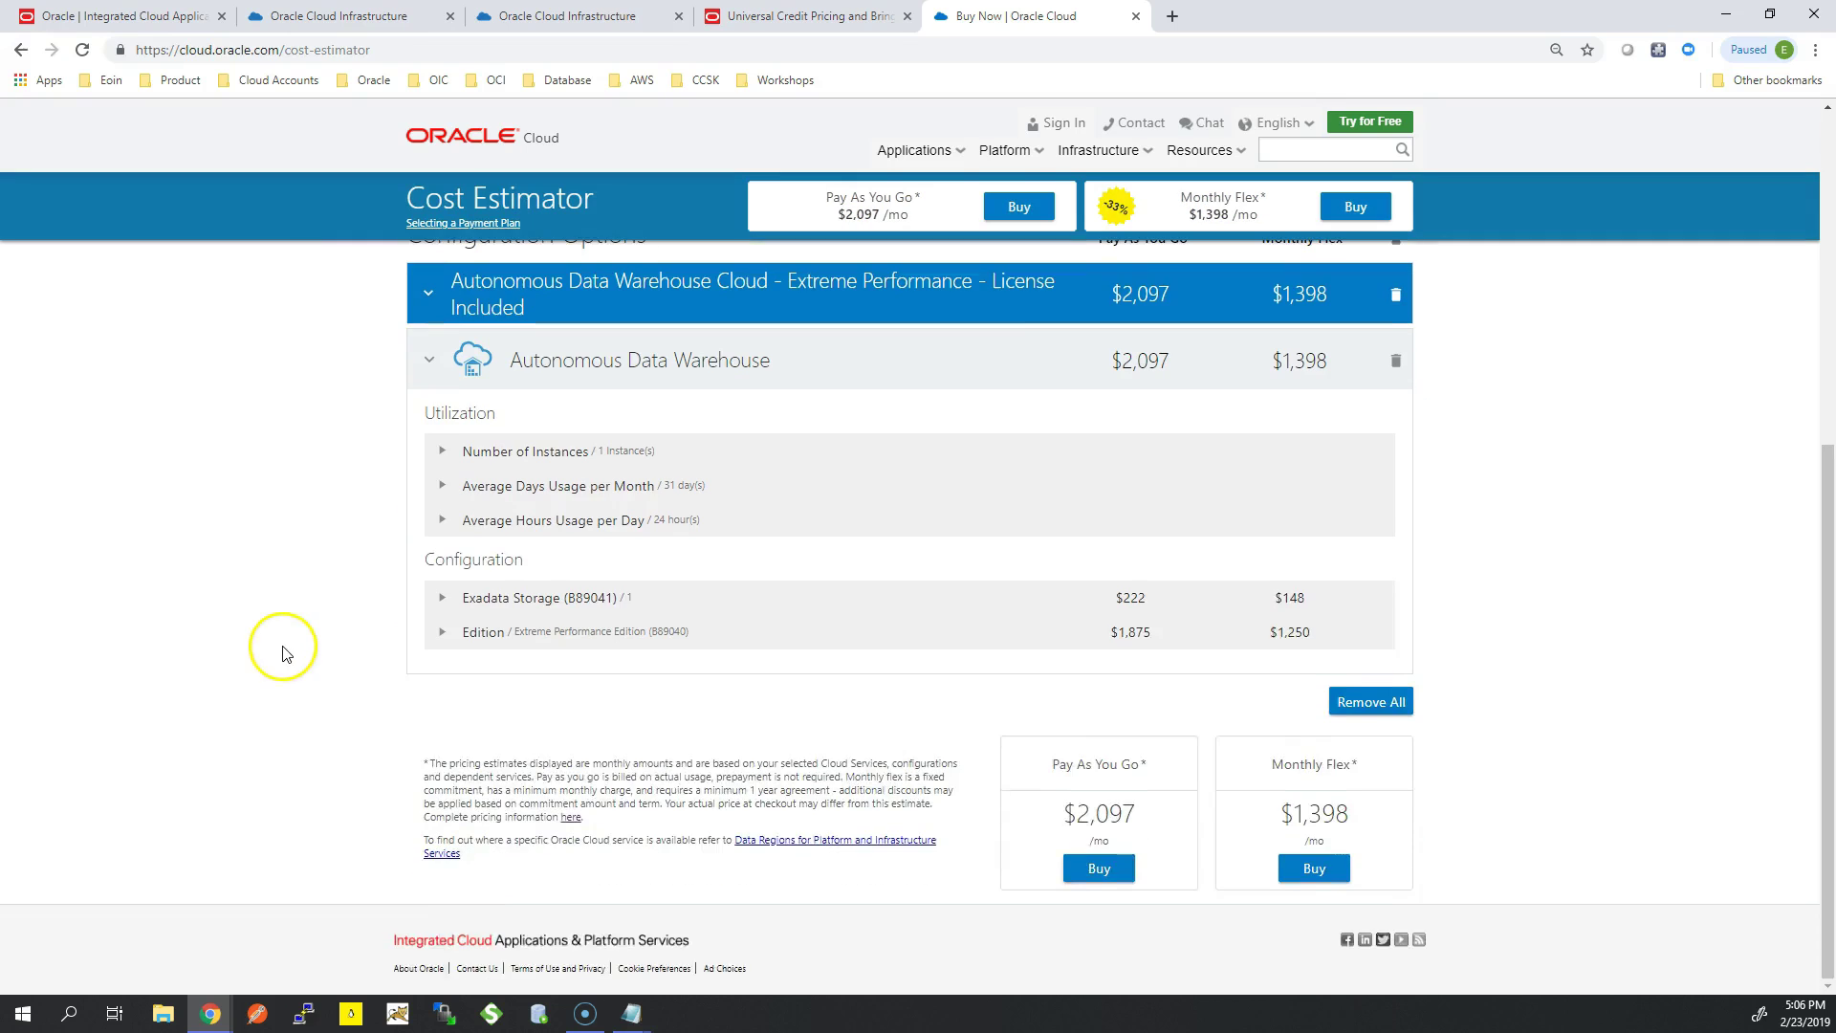
left_click(443, 453)
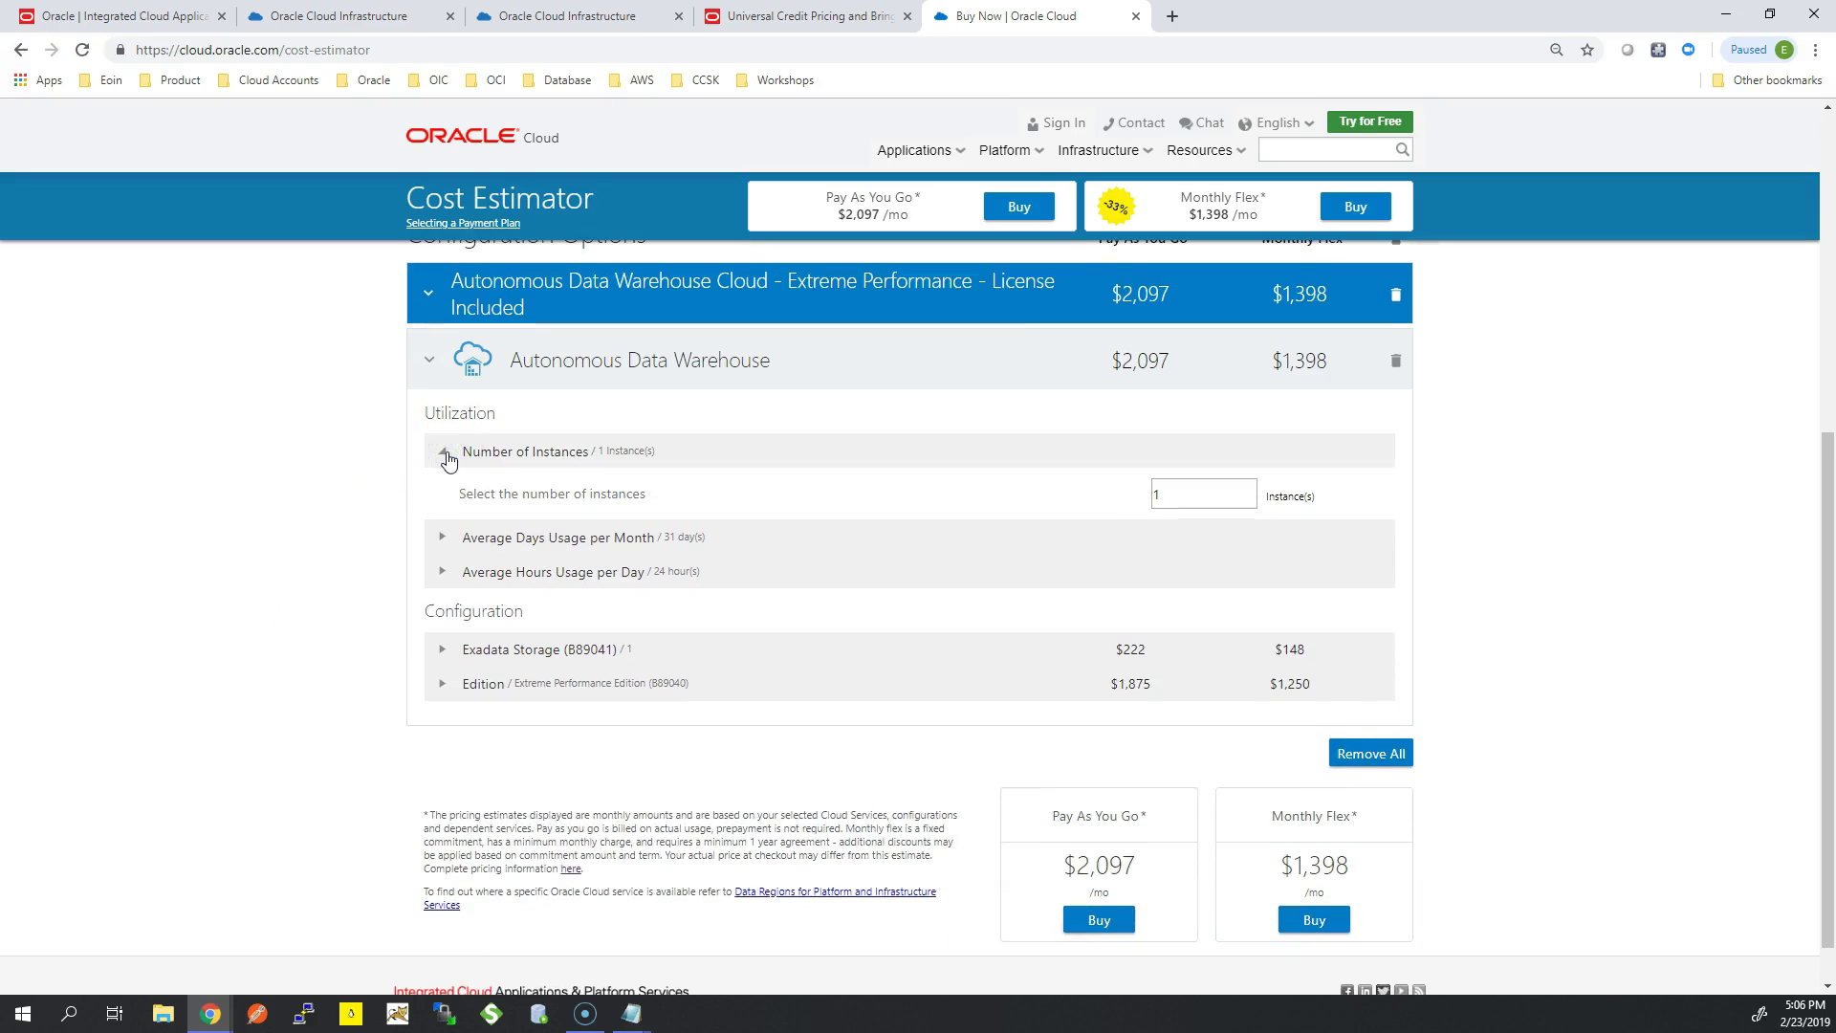
left_click(446, 455)
left_click(443, 487)
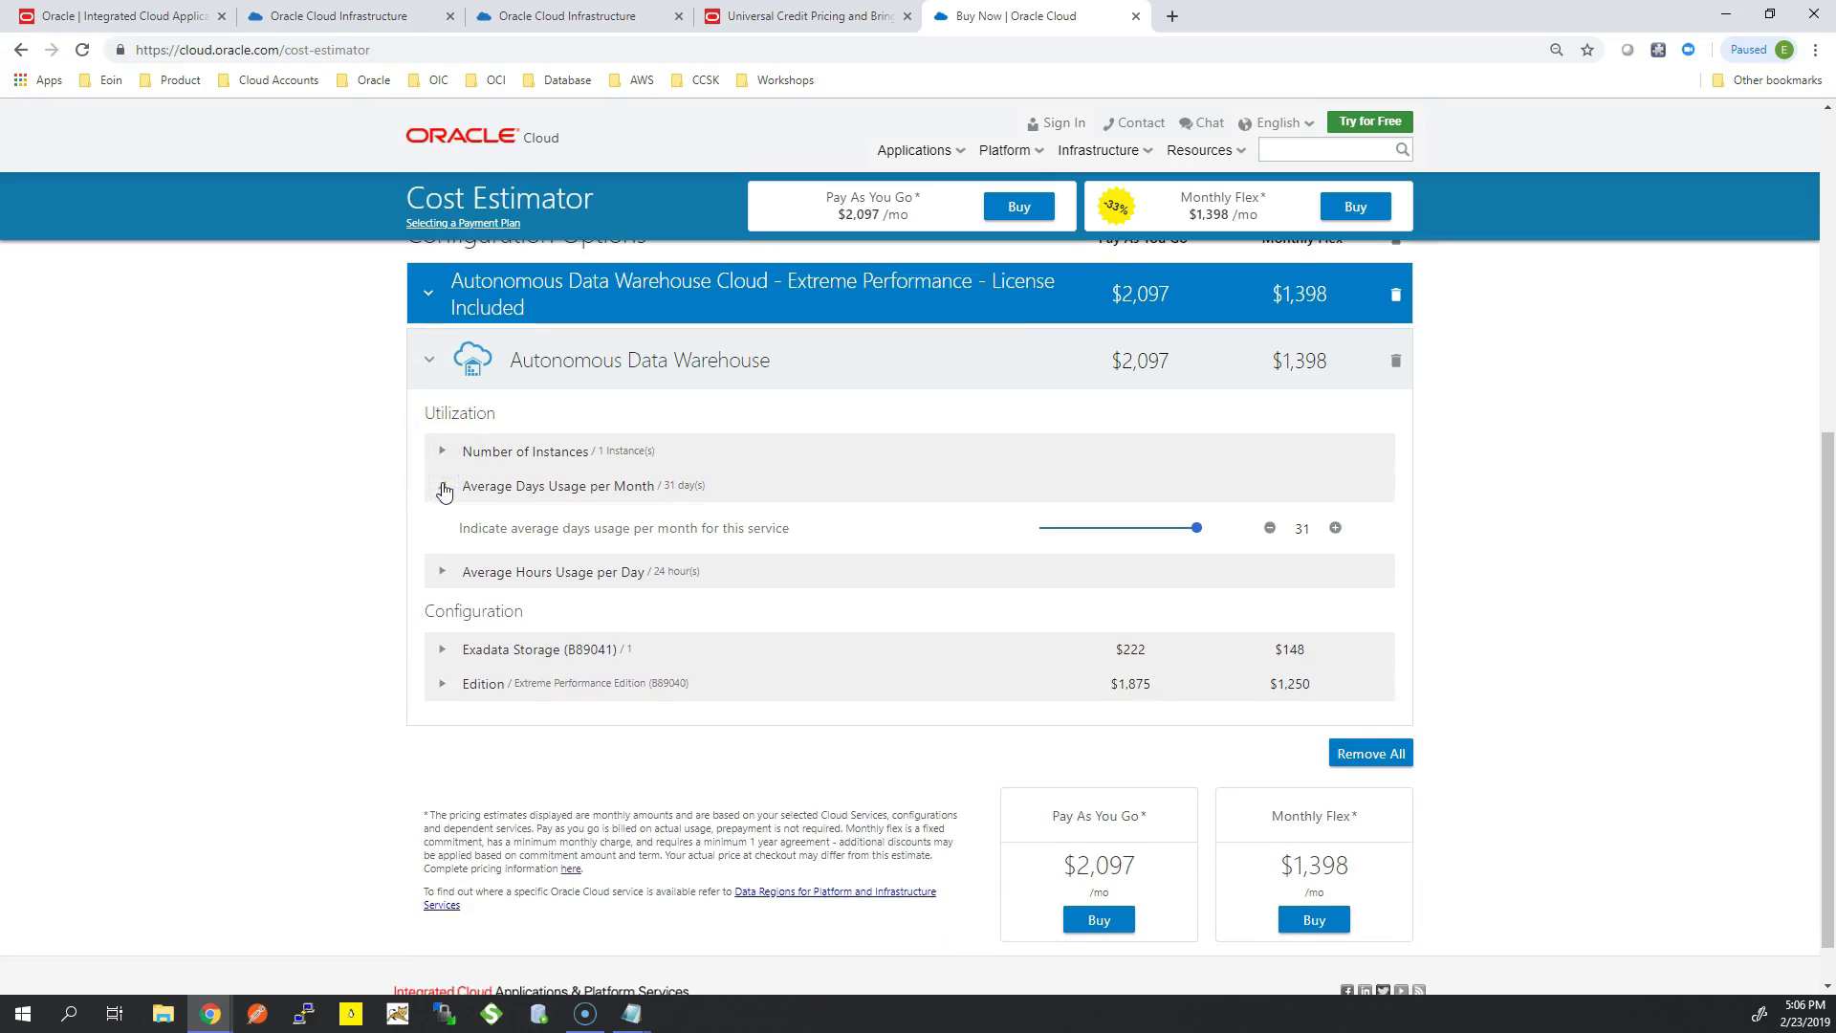
left_click(442, 488)
left_click(443, 521)
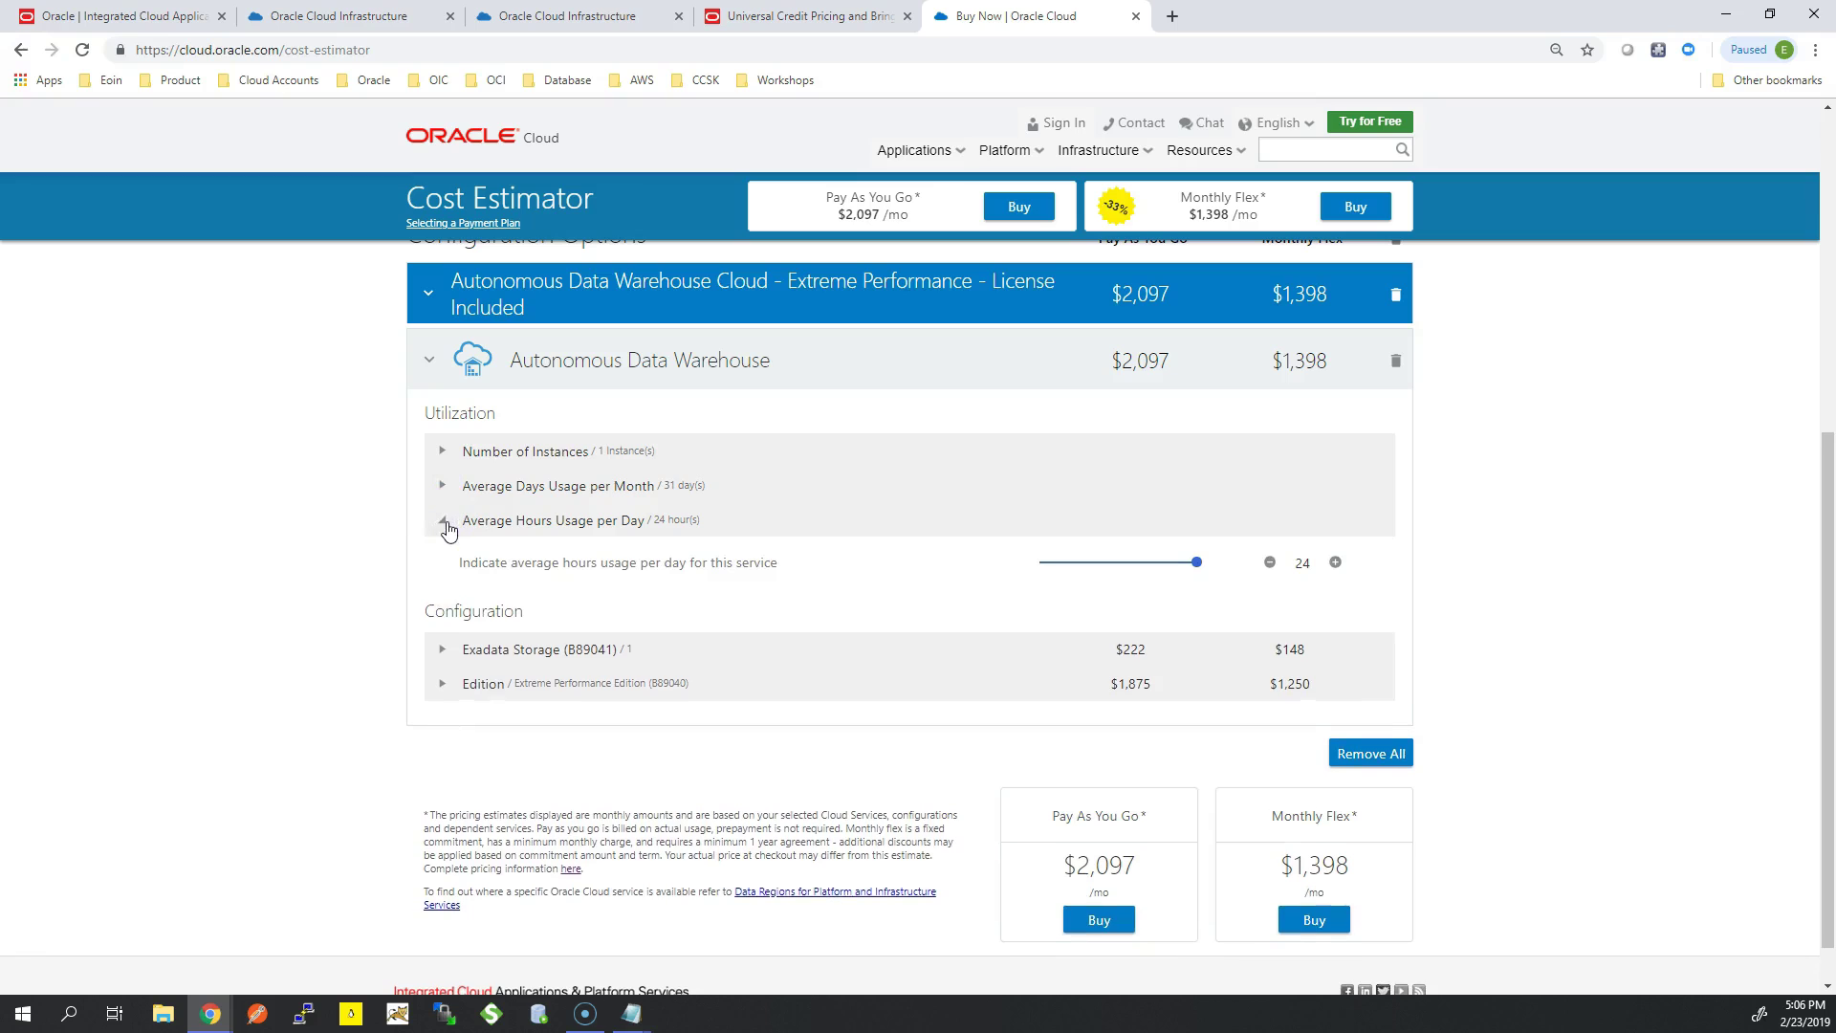
left_click(445, 524)
Step: Expand the Exadata Storage and Edition configuration to review the storage capacity and OCPU options
left_click(478, 595)
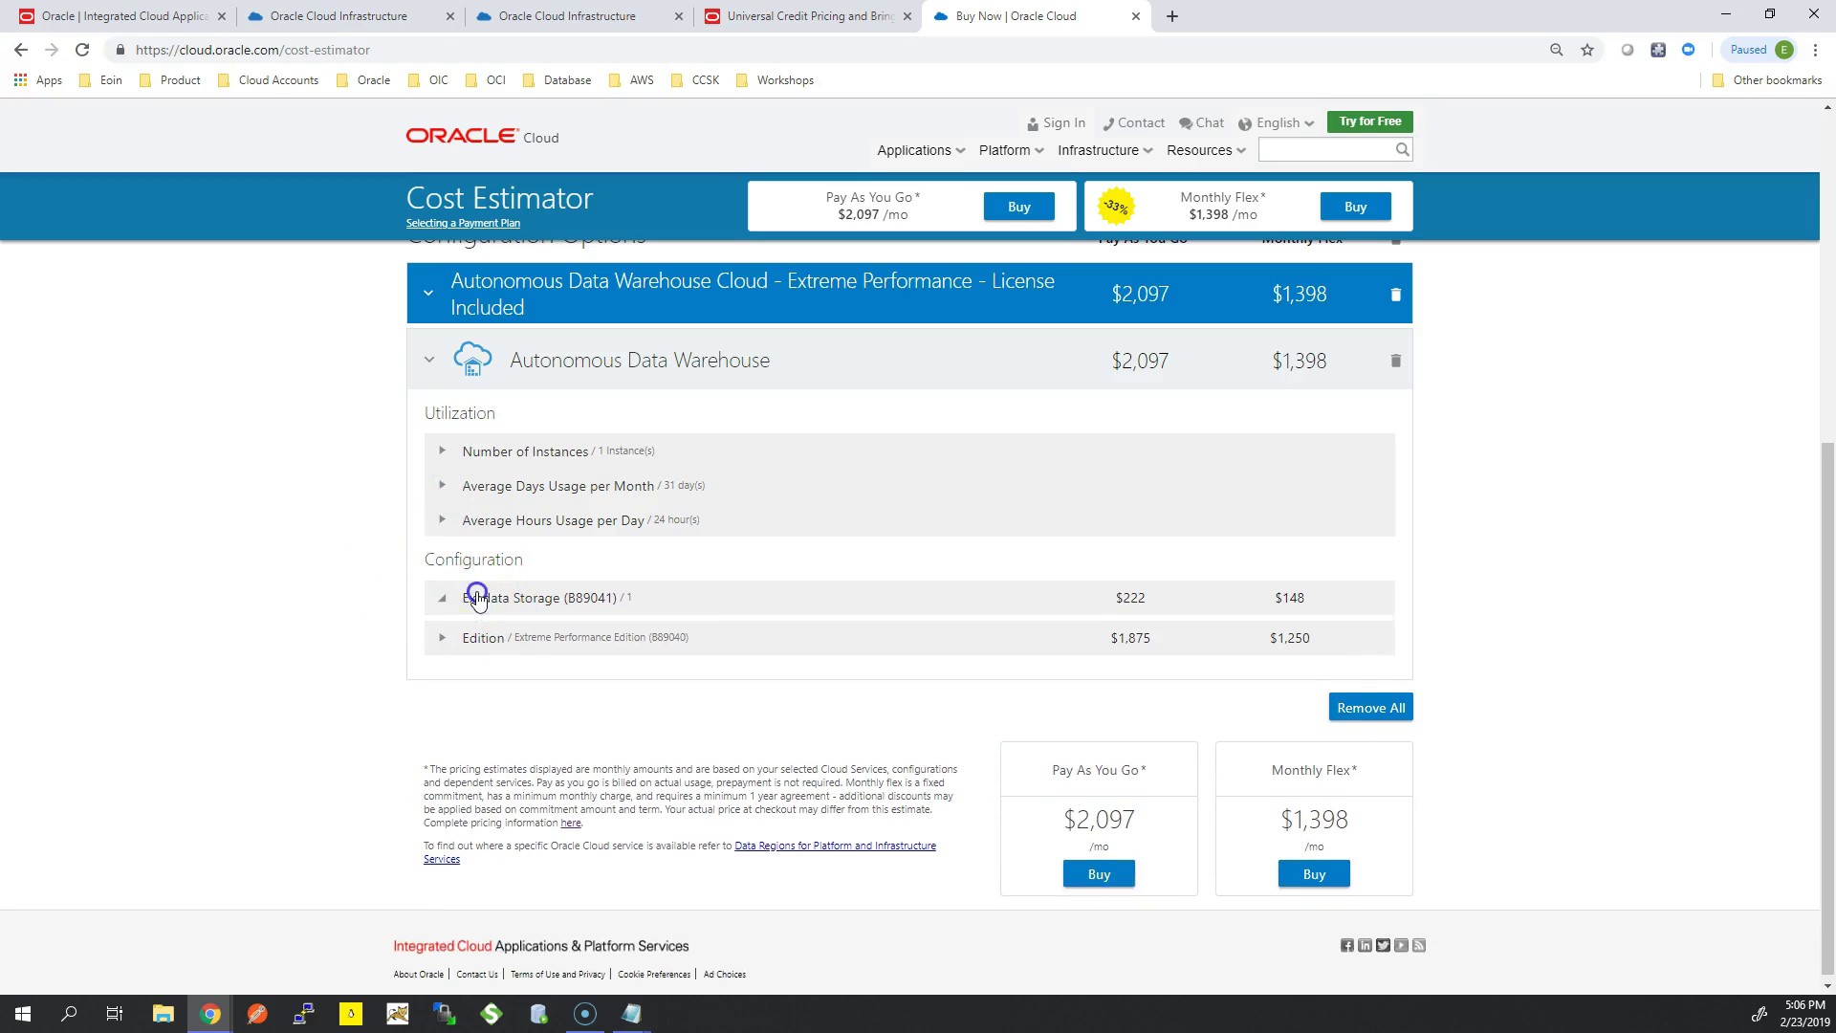
left_click(550, 640)
left_click(443, 683)
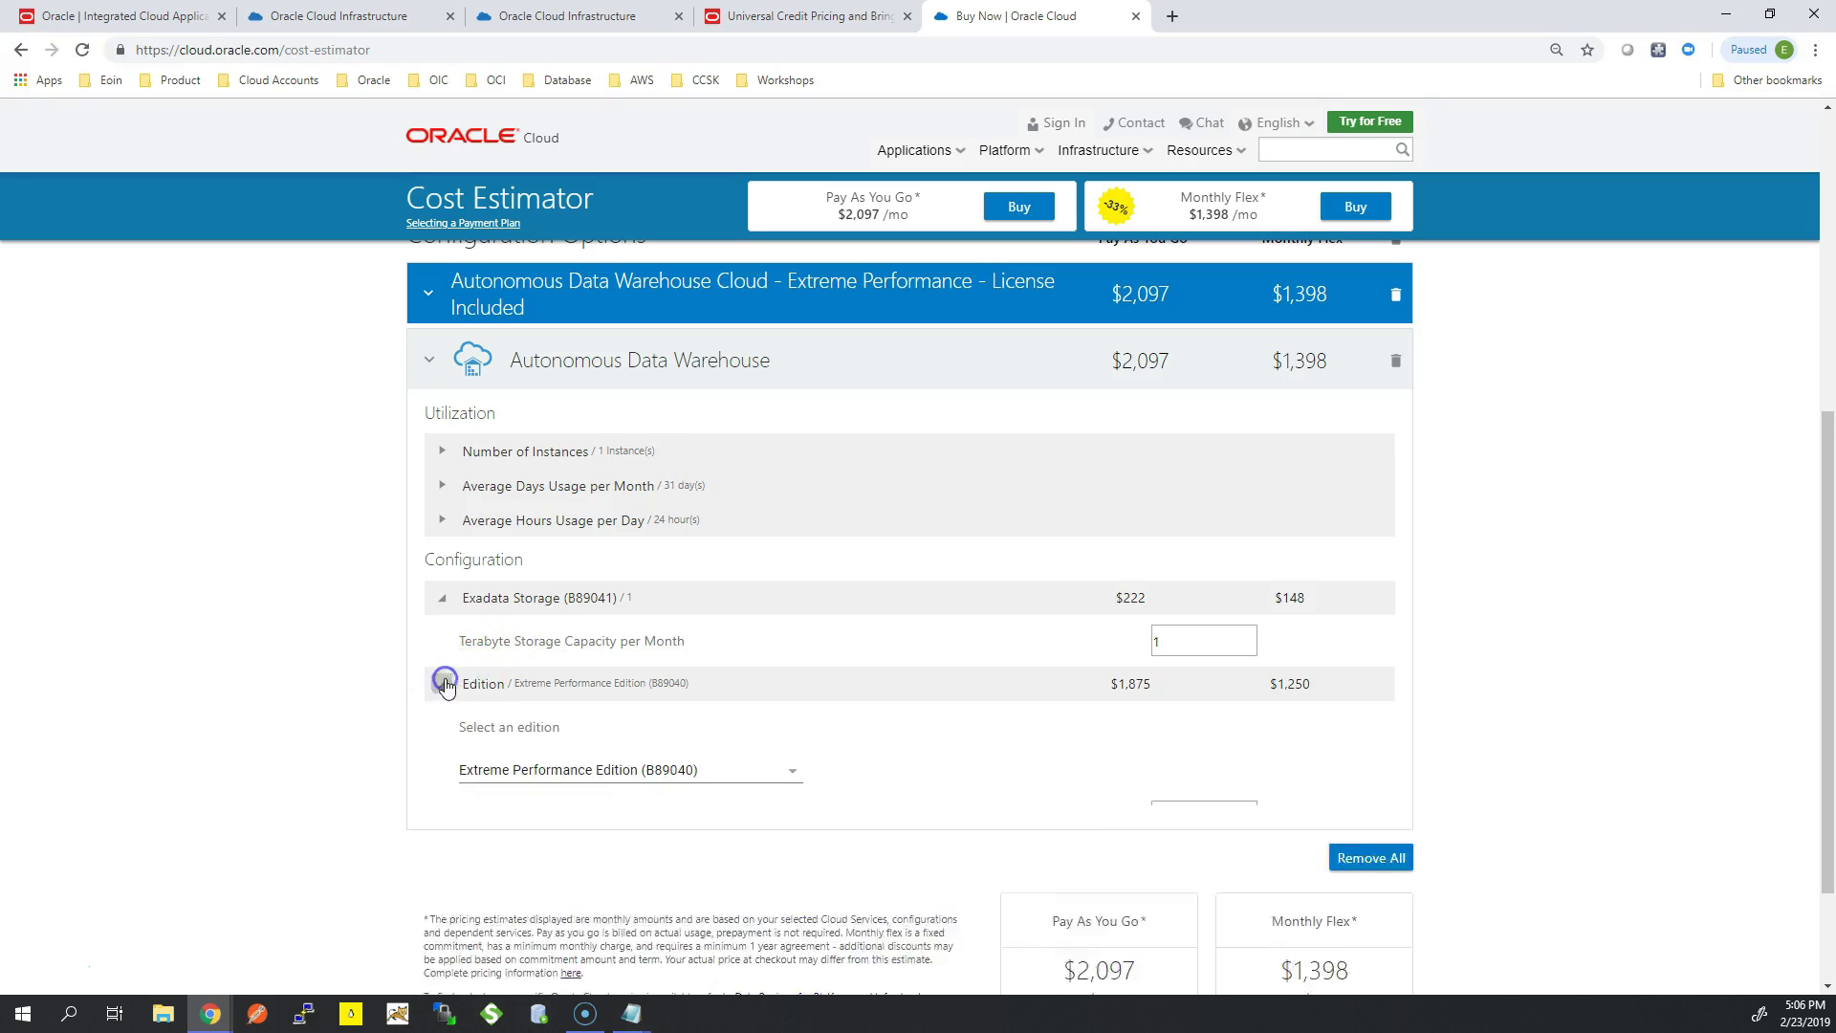
scroll(278, 681, "down", 2)
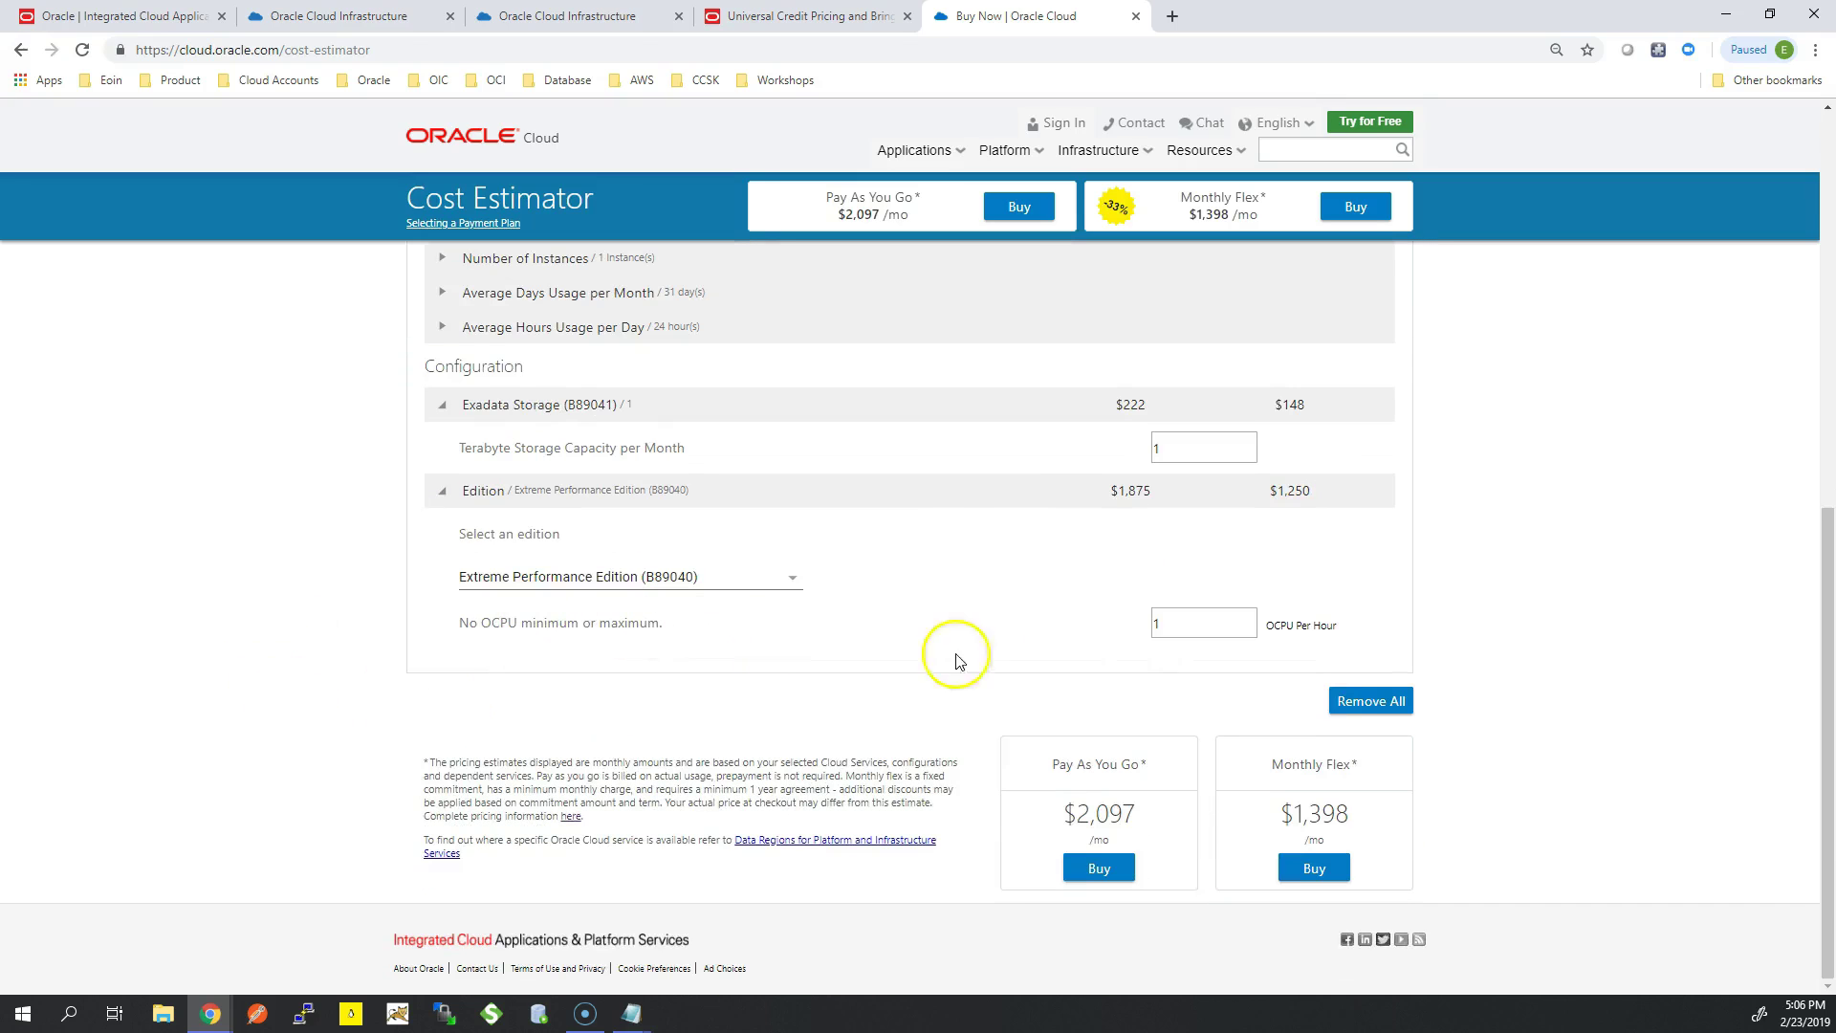
Step: Set the Extra Monthly Flex Discount term to 4 Year Term and review the estimate
scroll(1131, 711, "up", 8)
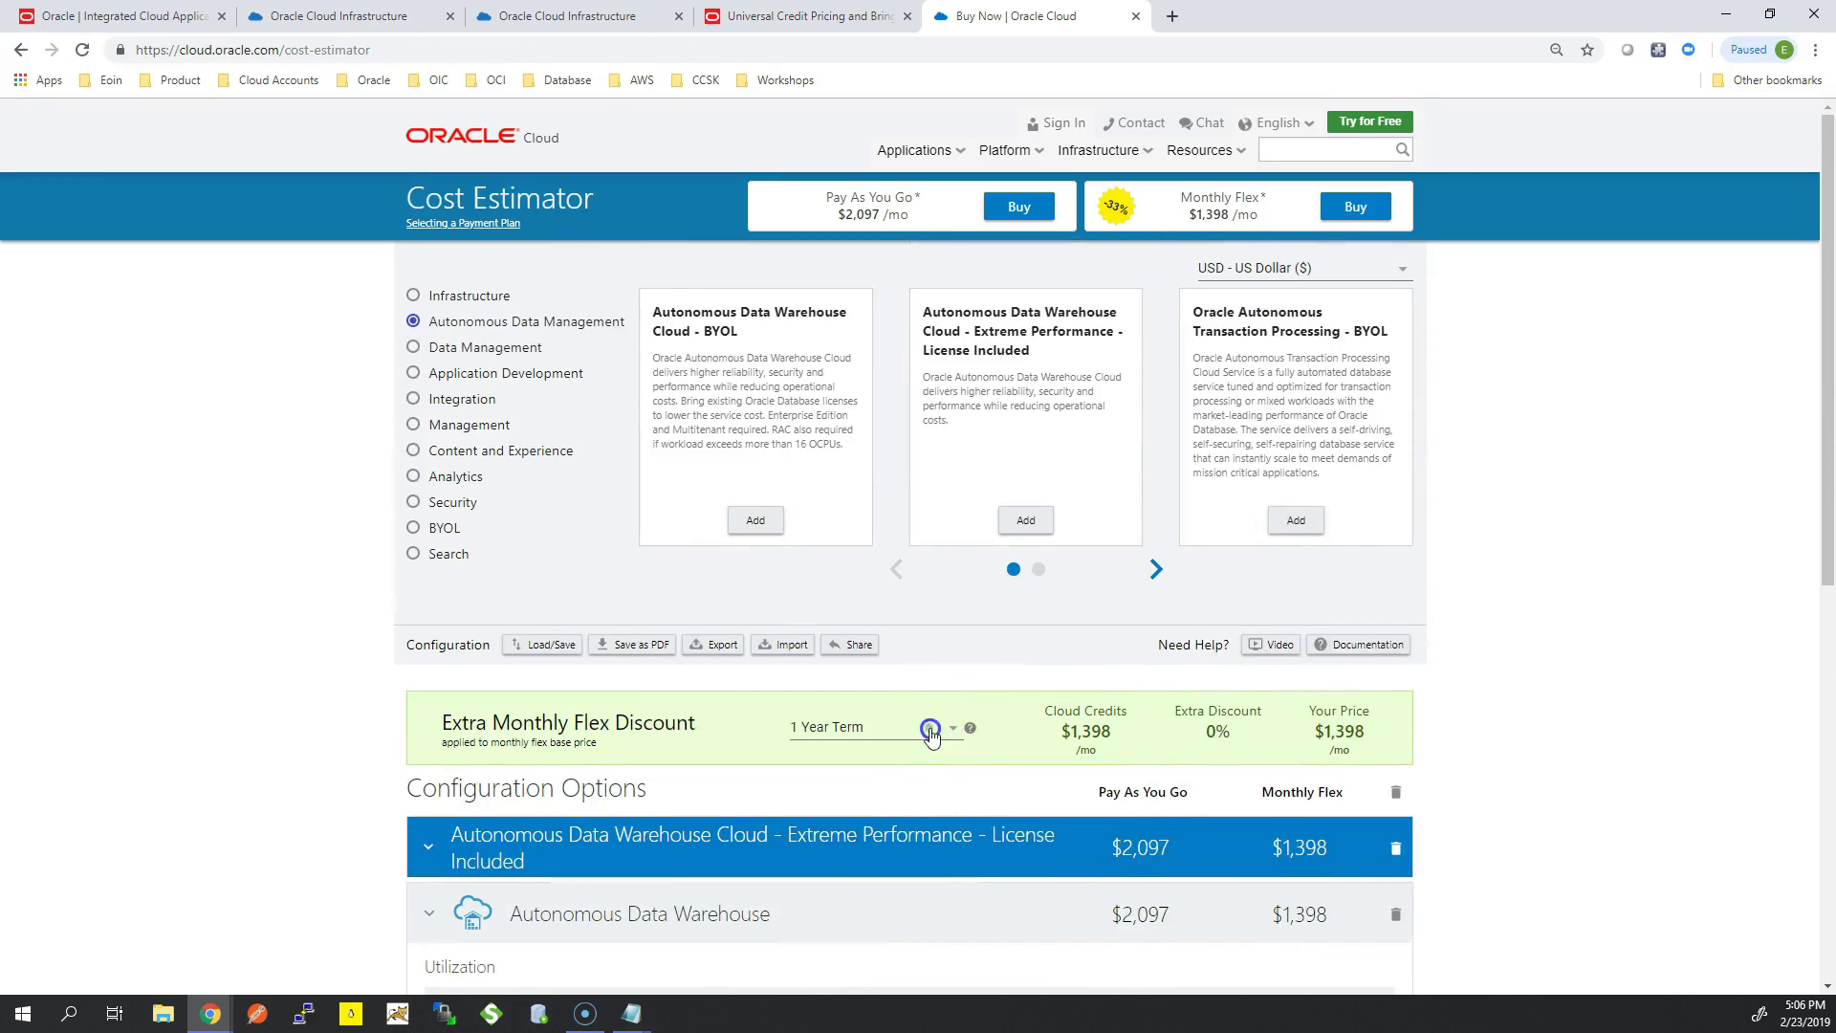
left_click(946, 728)
left_click(885, 818)
scroll(421, 648, "down", 8)
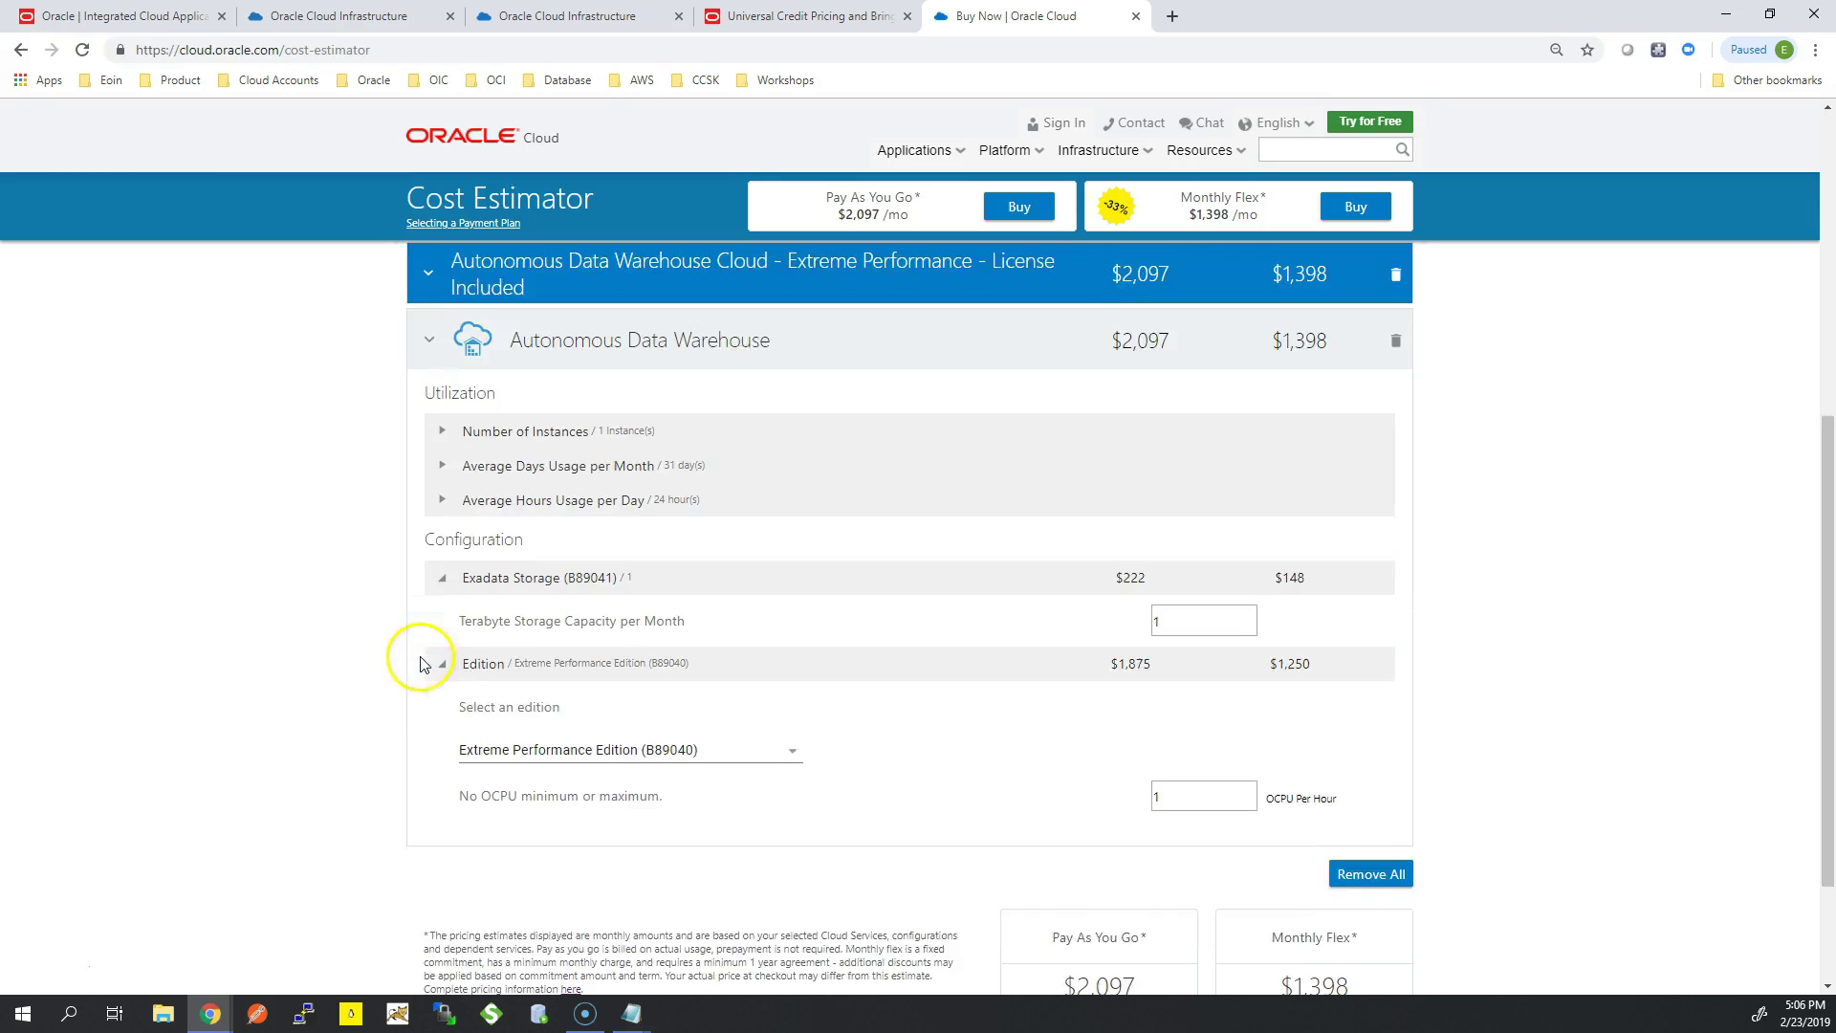
scroll(427, 648, "up", 4)
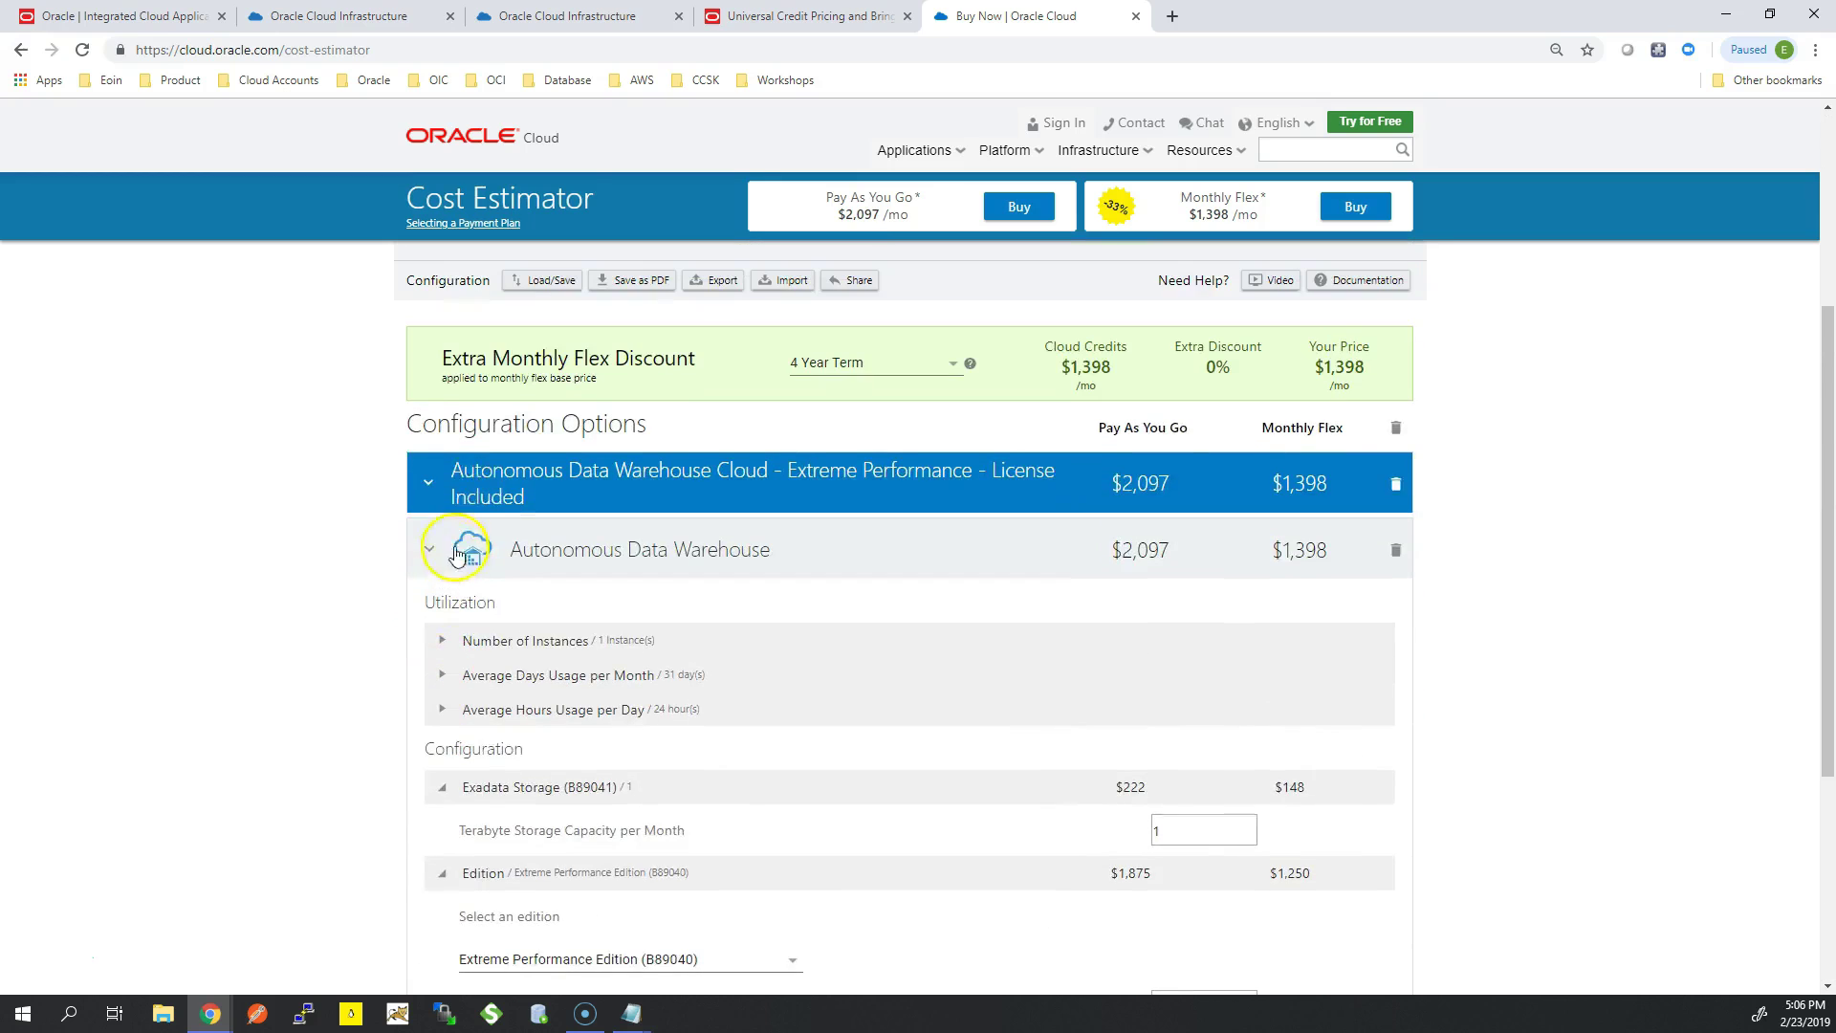
Step: Return to the Autonomous Data Warehouses list in the Oracle Cloud console and open the database connection details of DB Demo
left_click(436, 486)
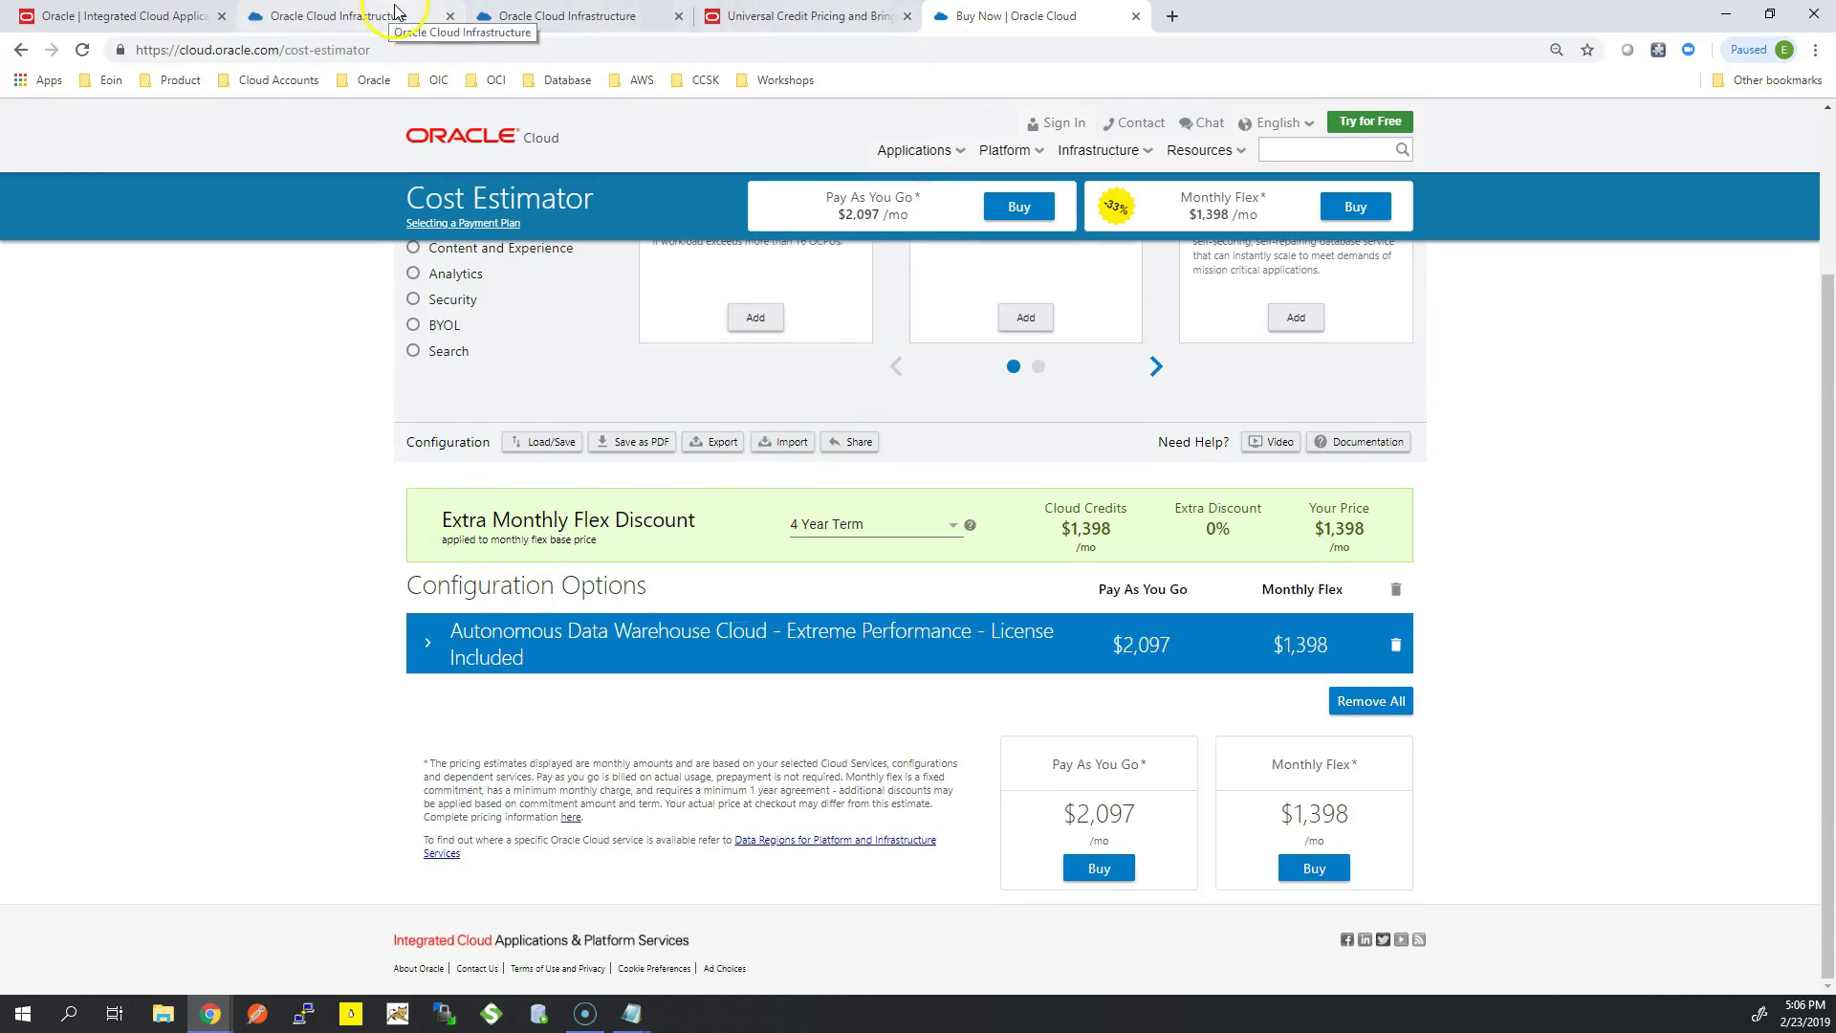
left_click(500, 14)
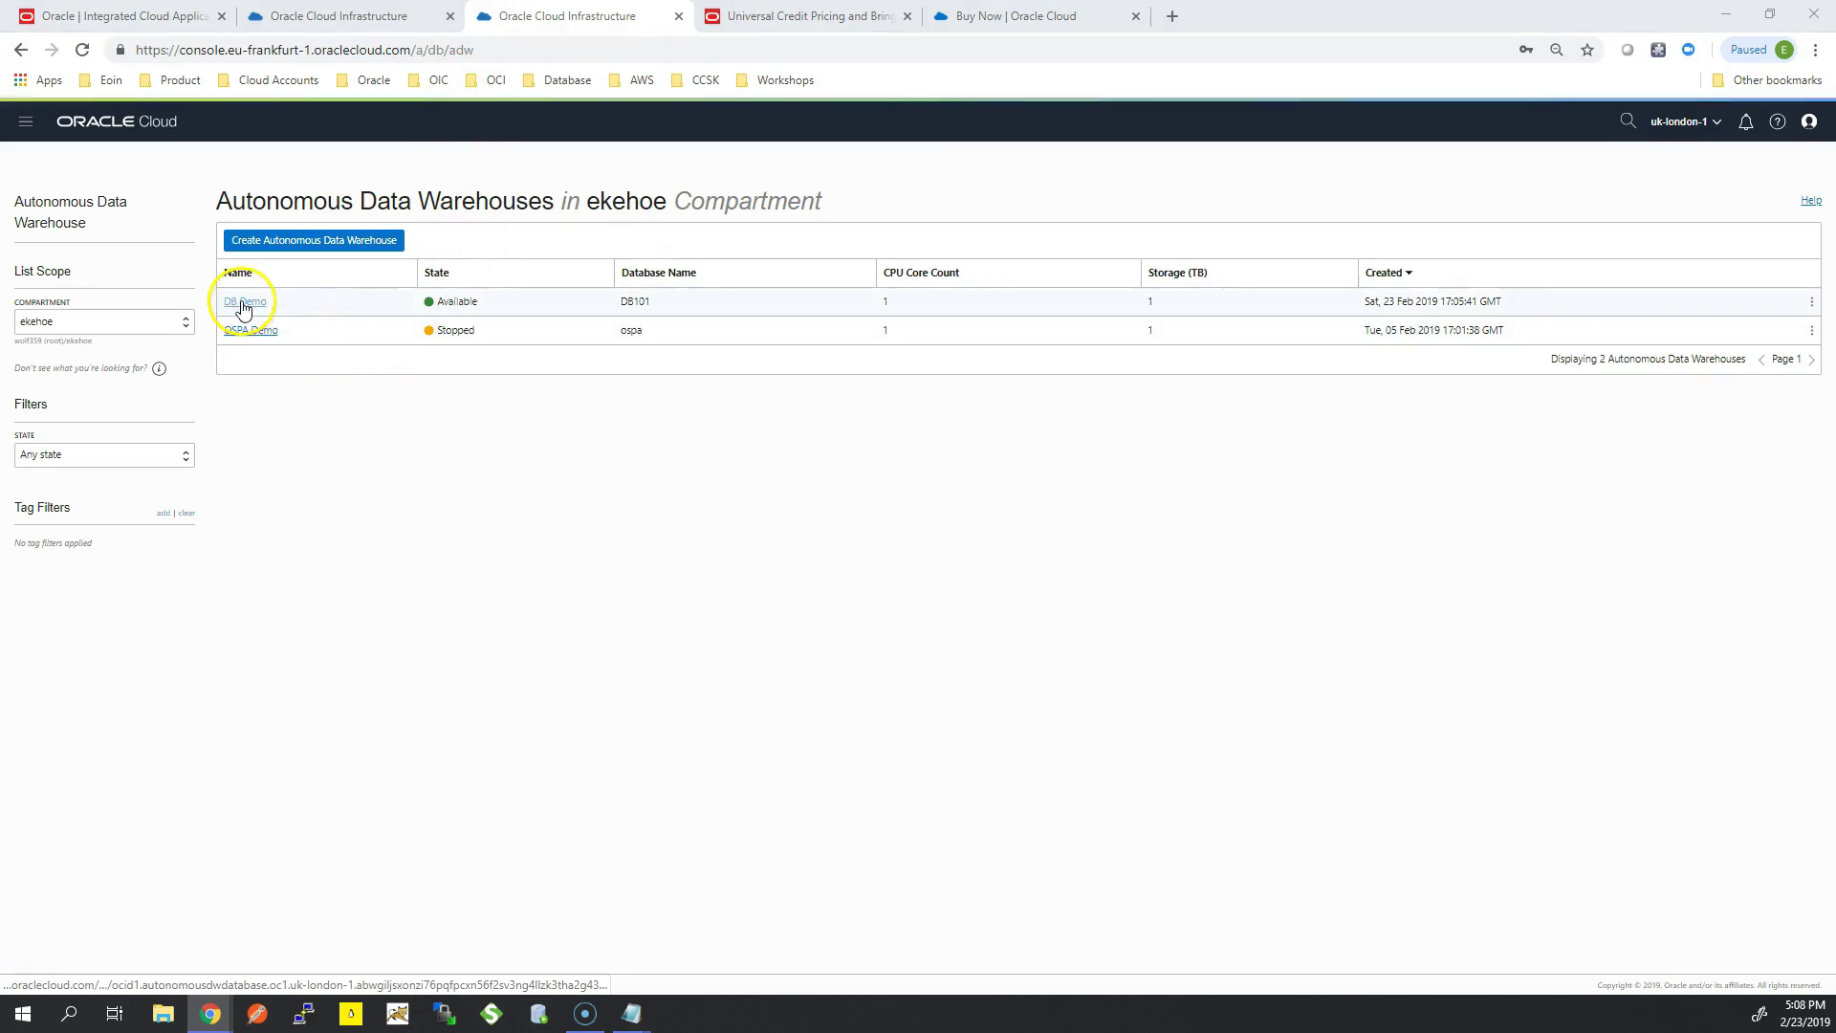
left_click(244, 302)
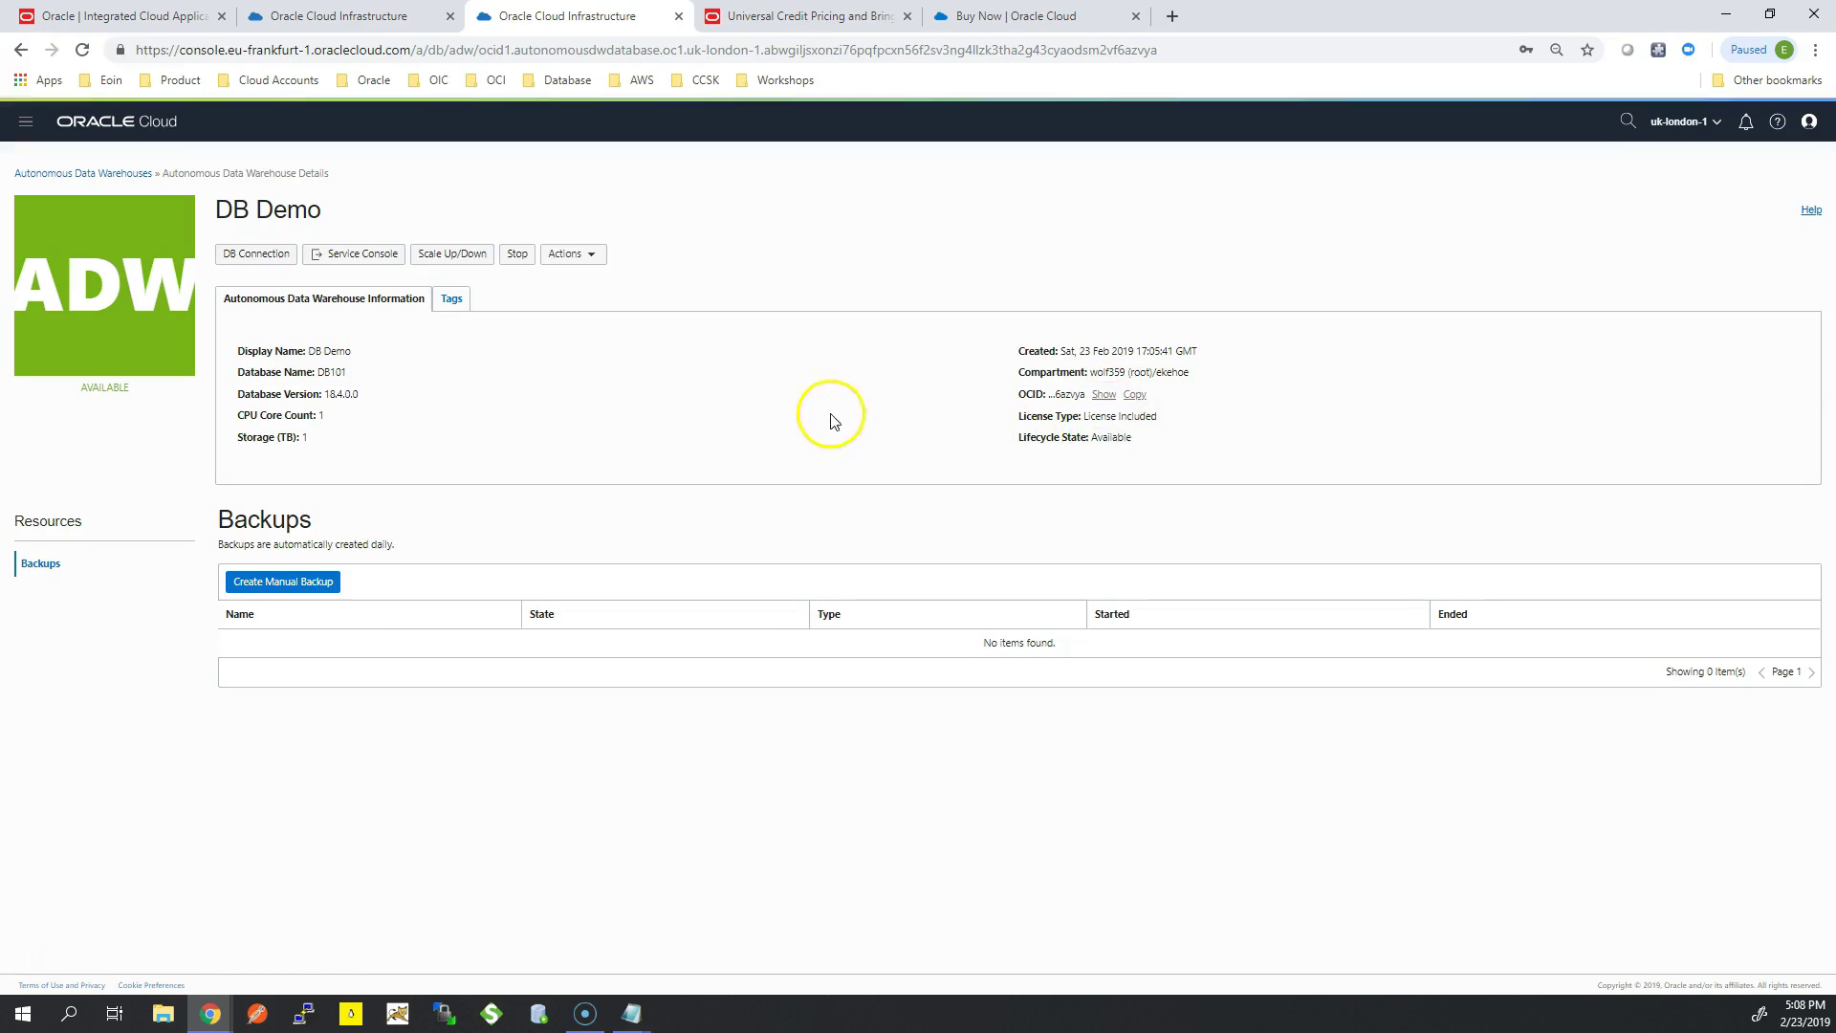
left_click(265, 255)
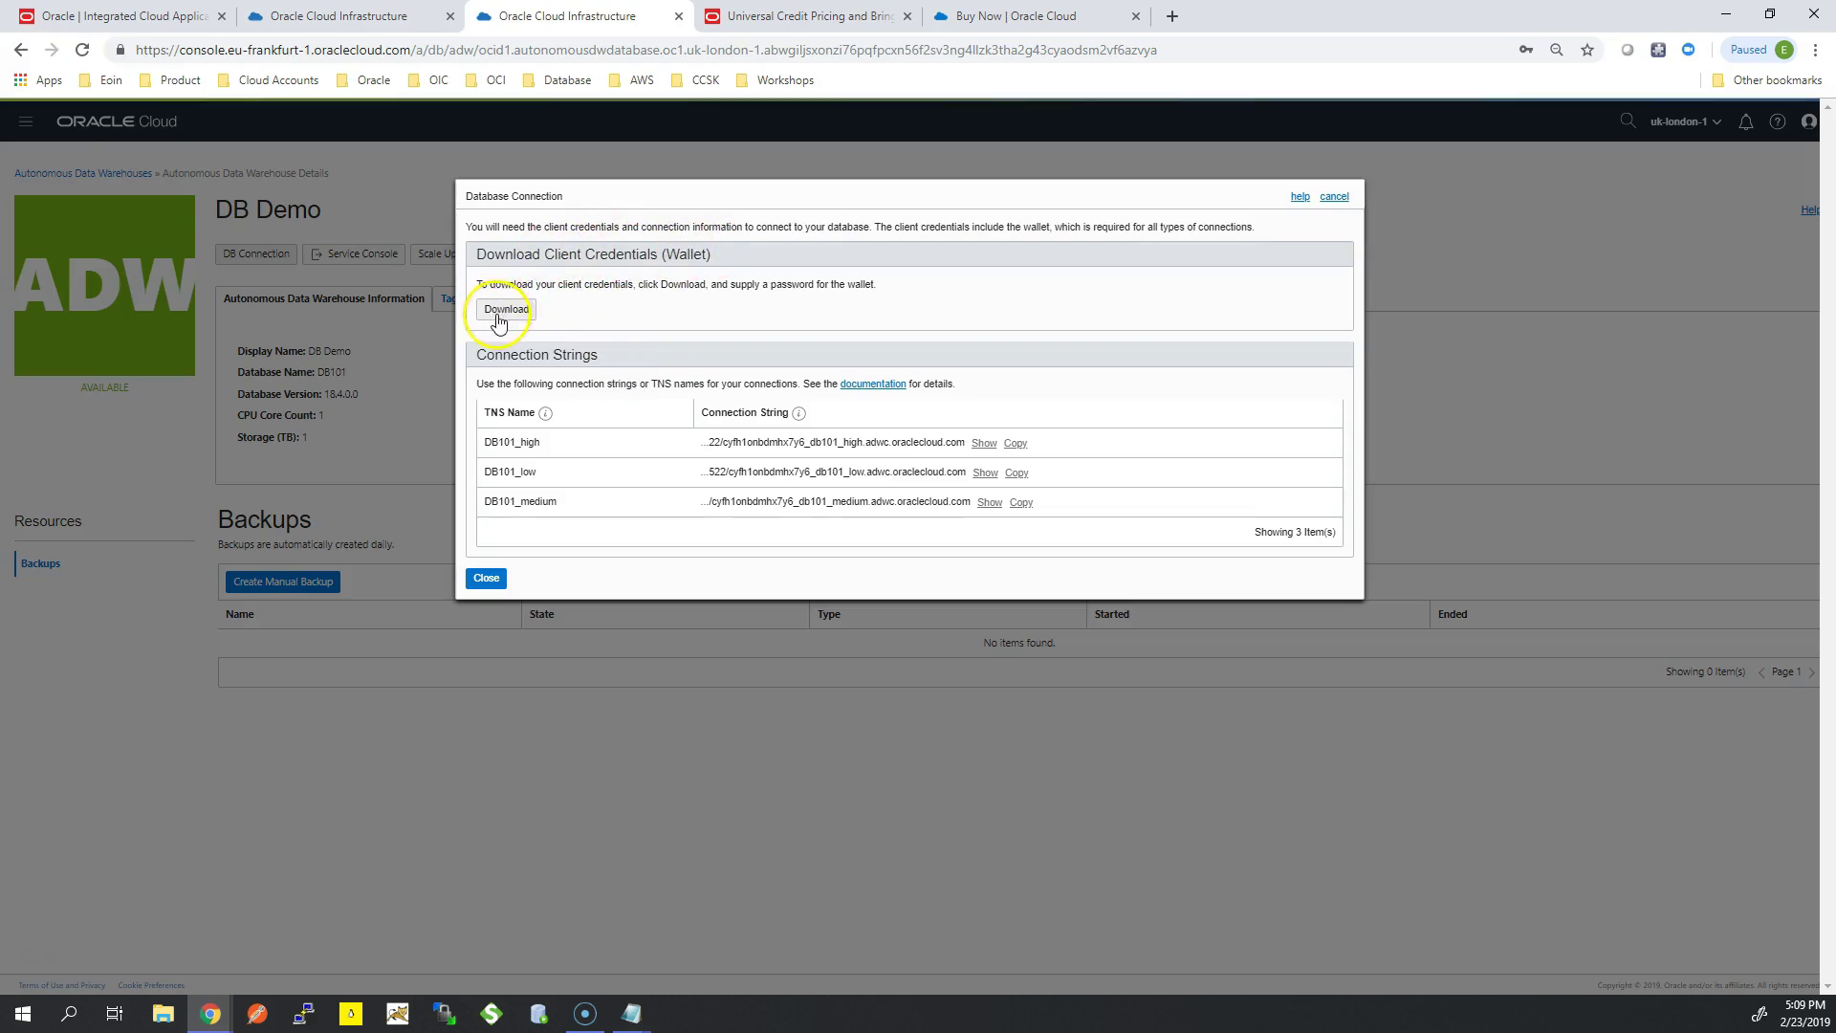
Step: Open the connection strings documentation in a separate browser tab and review the client credentials, prerequisites and console access instructions
right_click(870, 383)
left_click(942, 399)
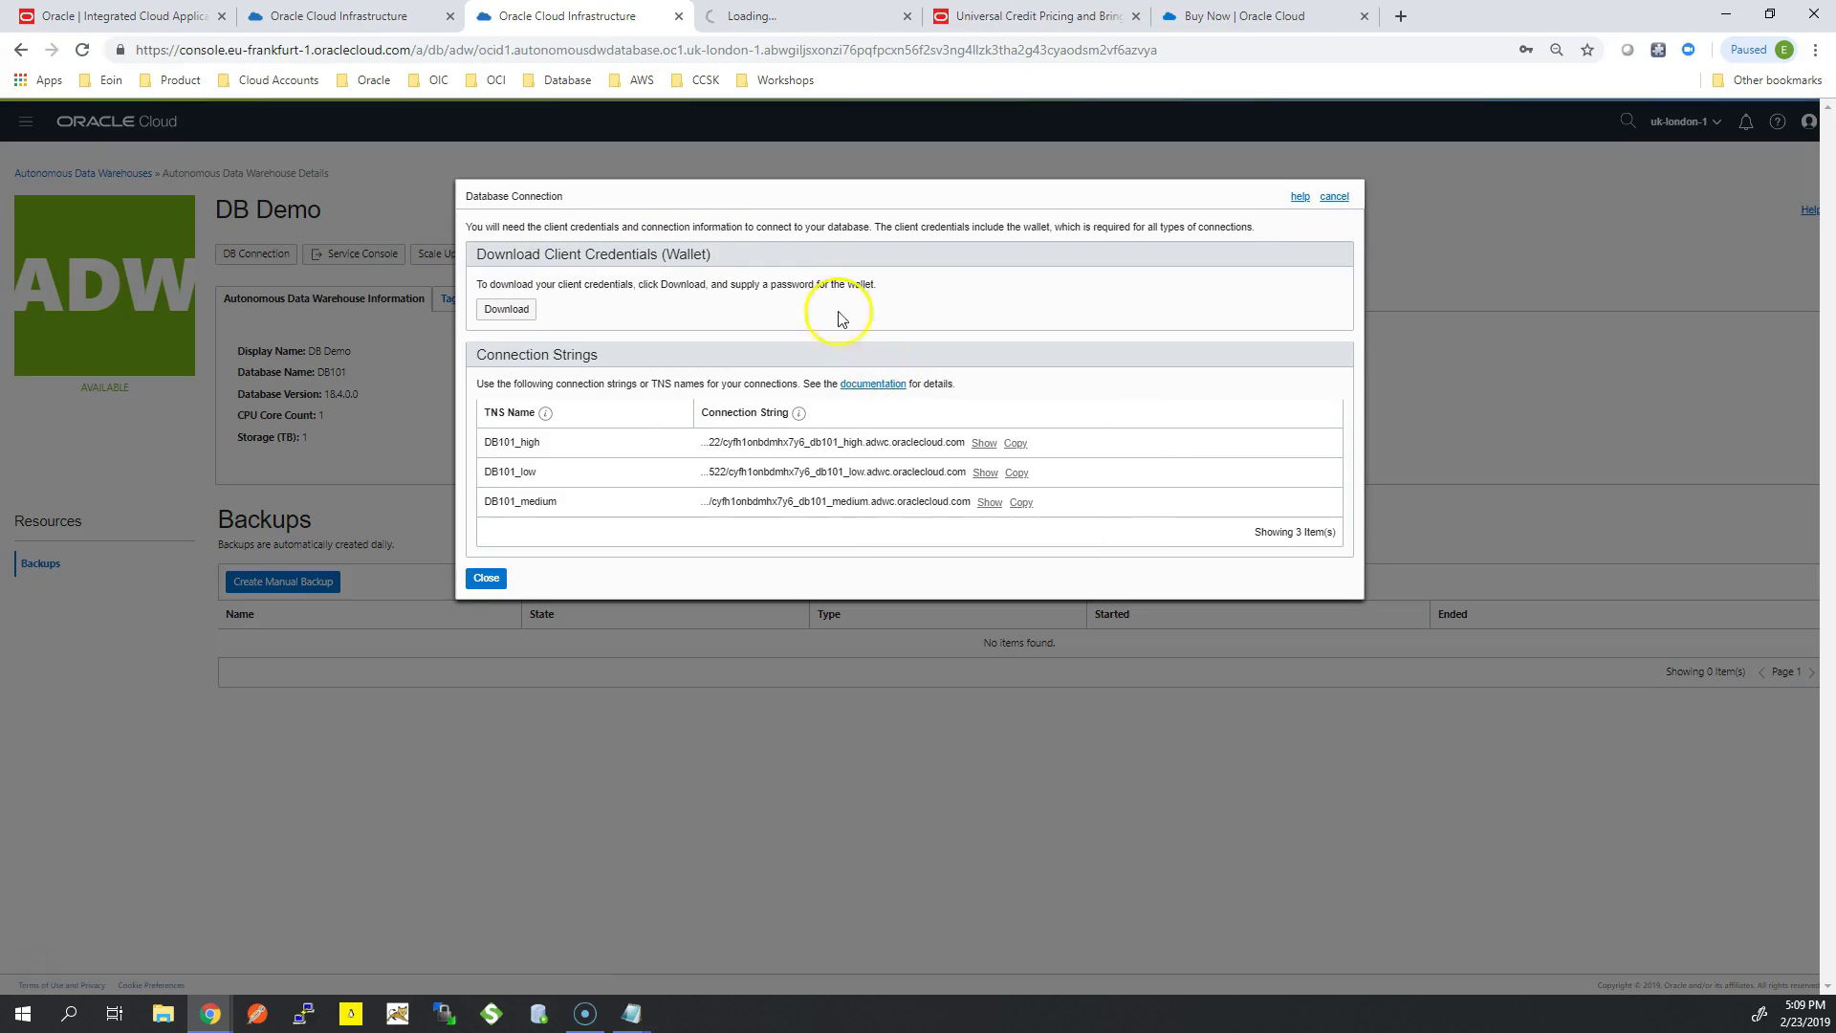
left_click(819, 16)
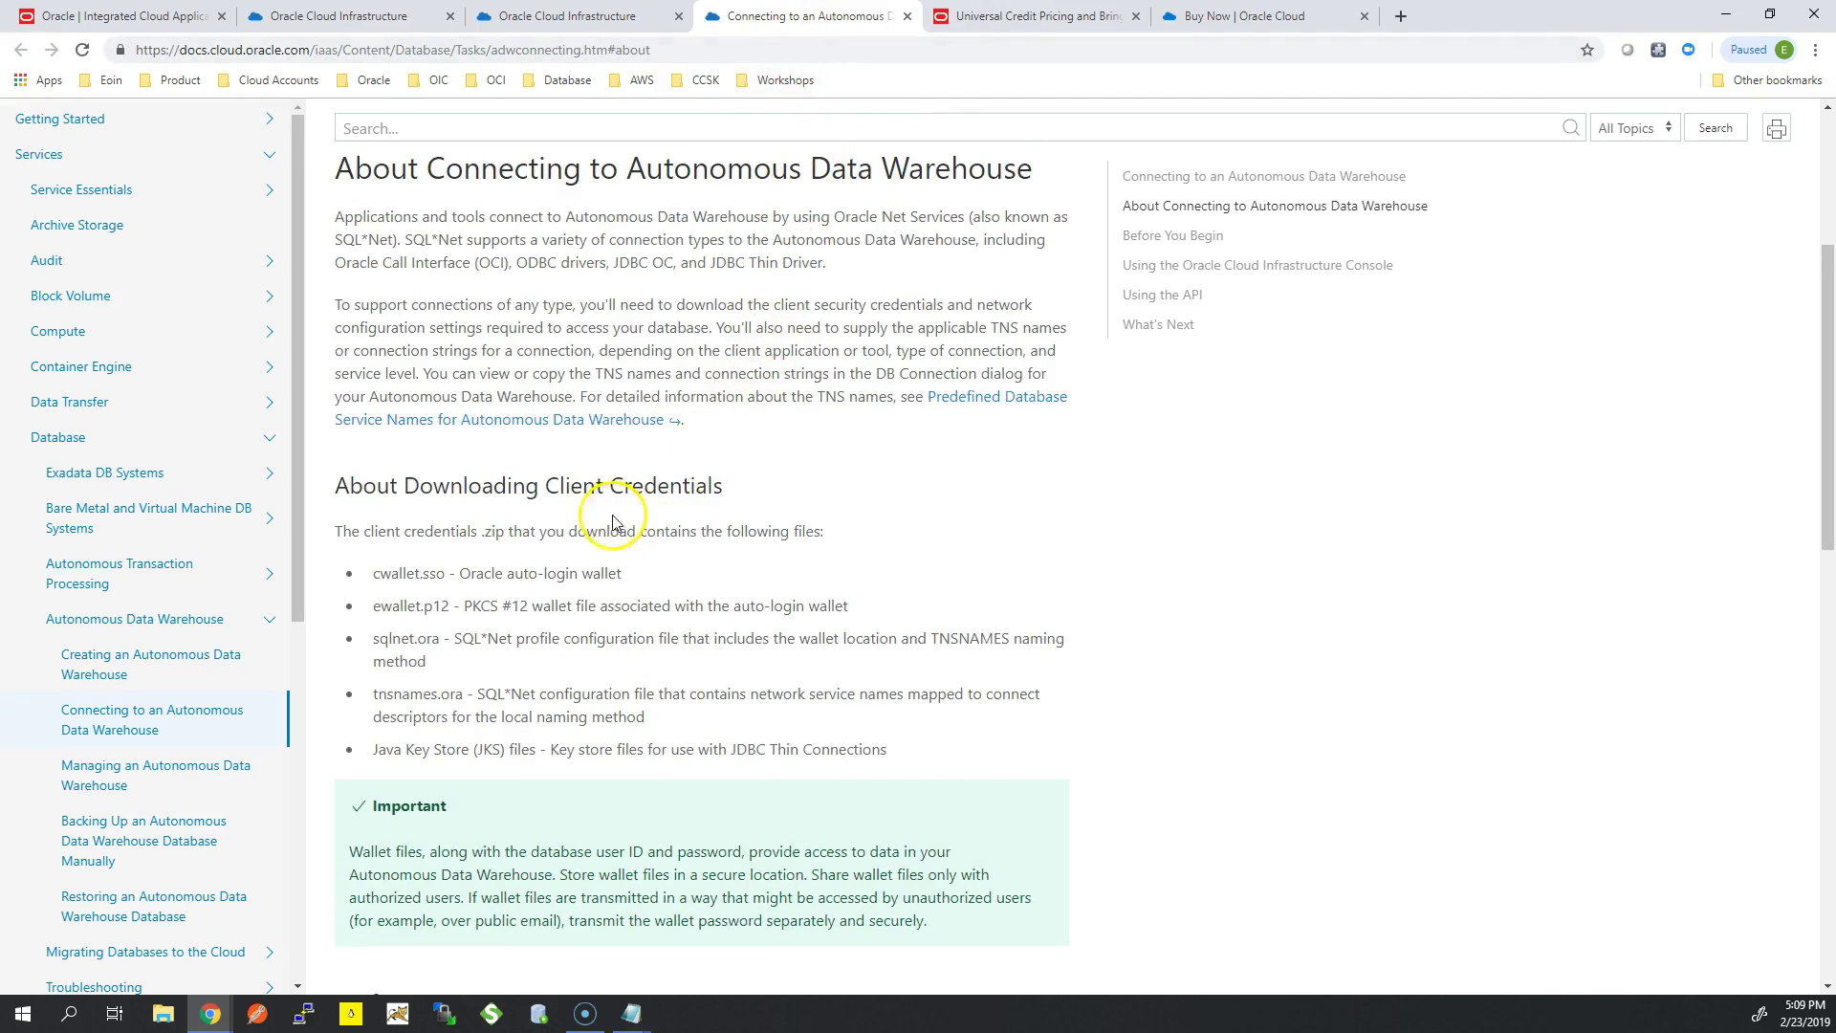
scroll(483, 612, "down", 5)
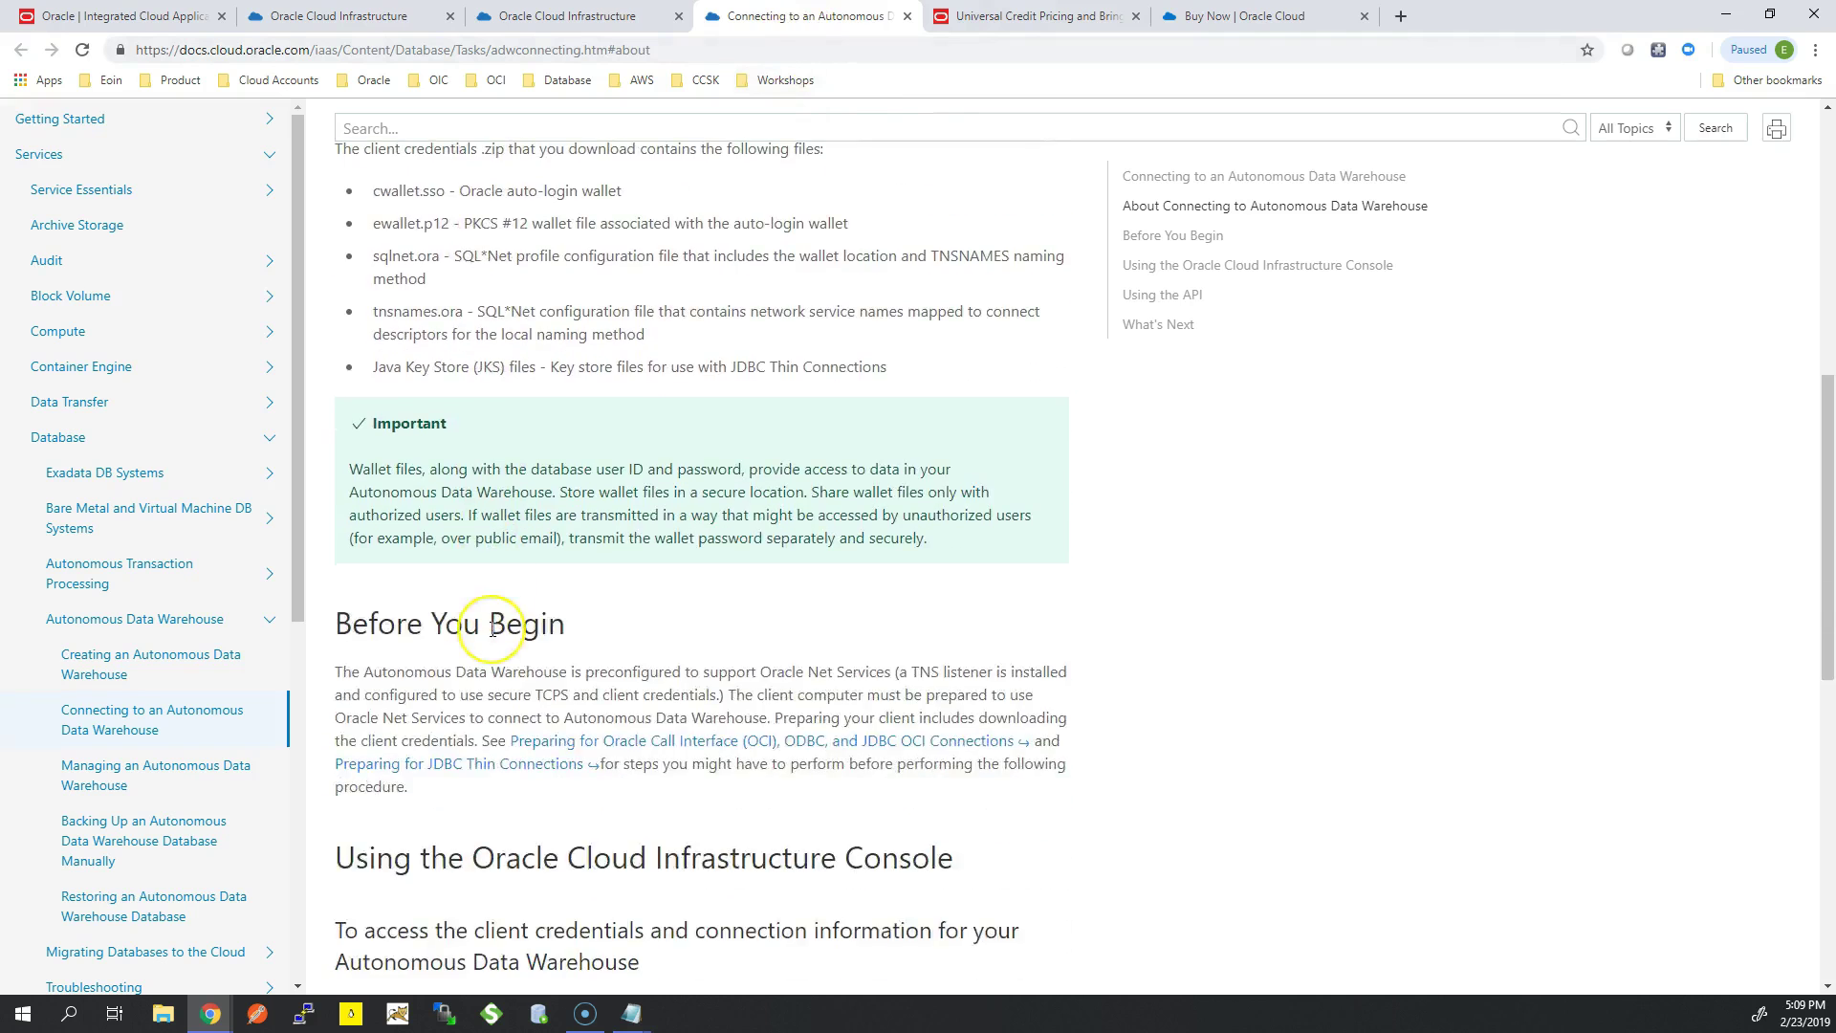
scroll(492, 628, "down", 4)
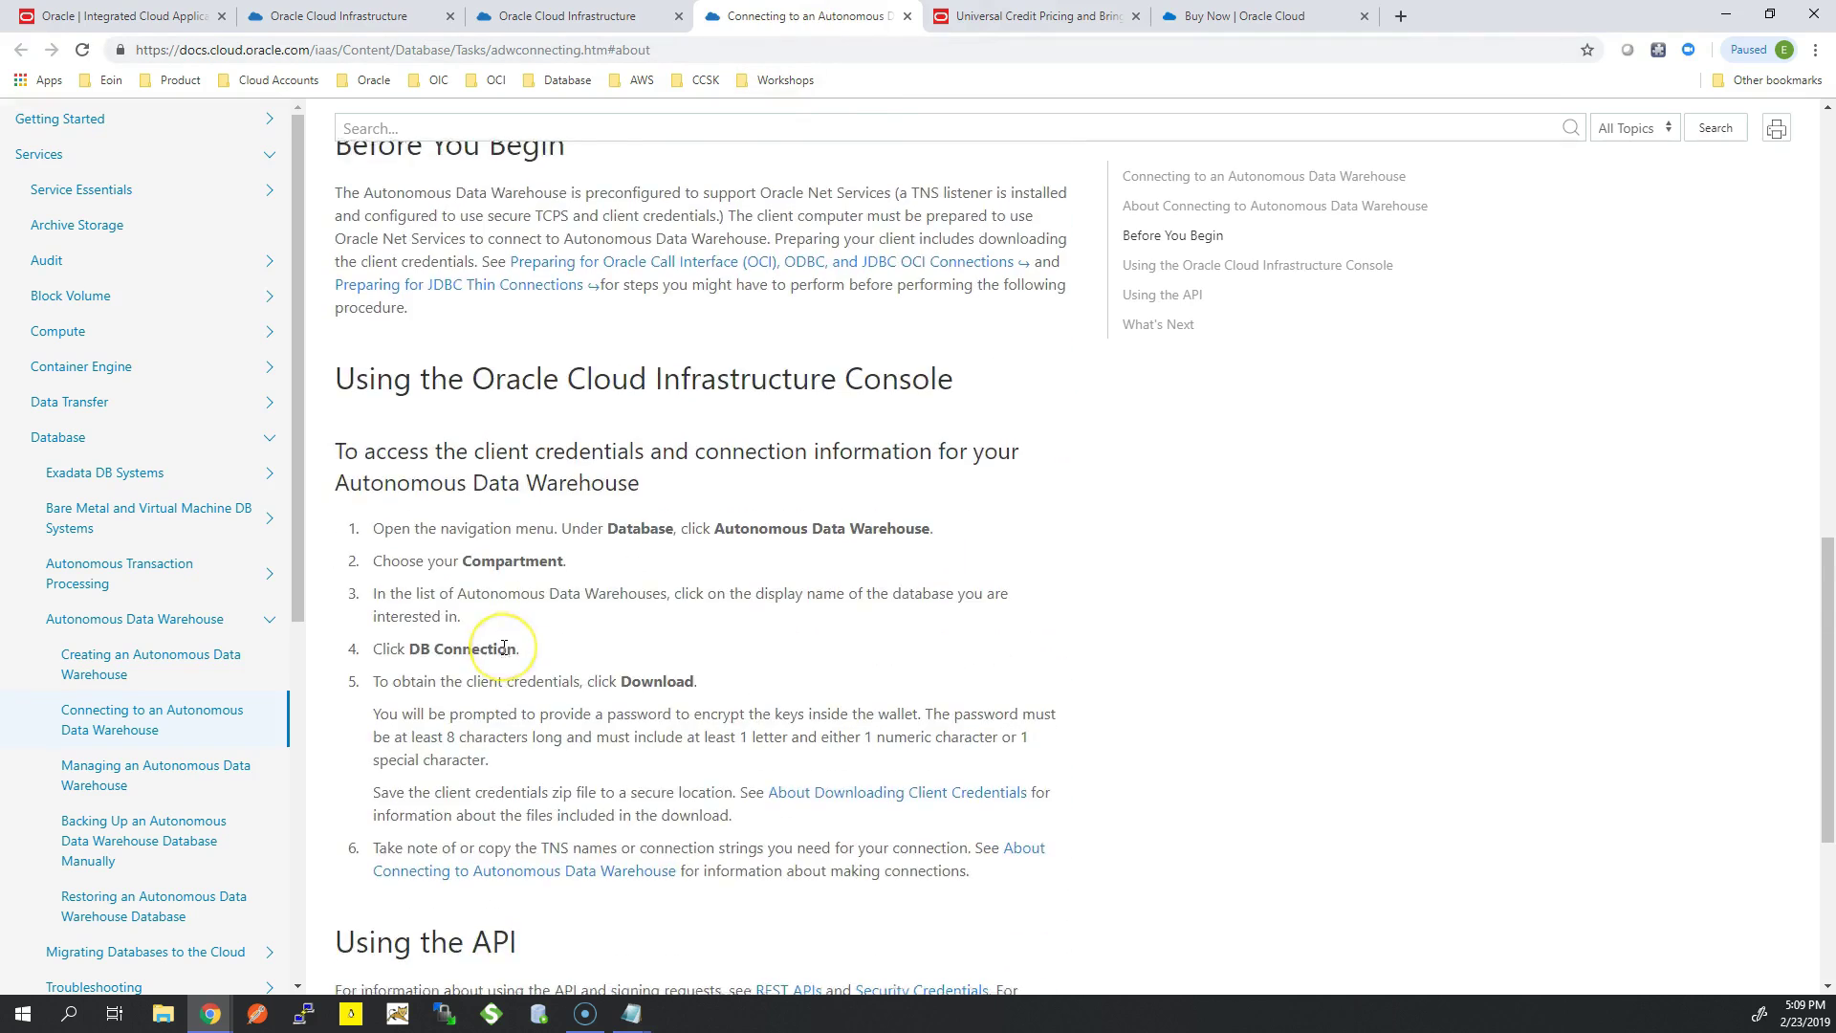